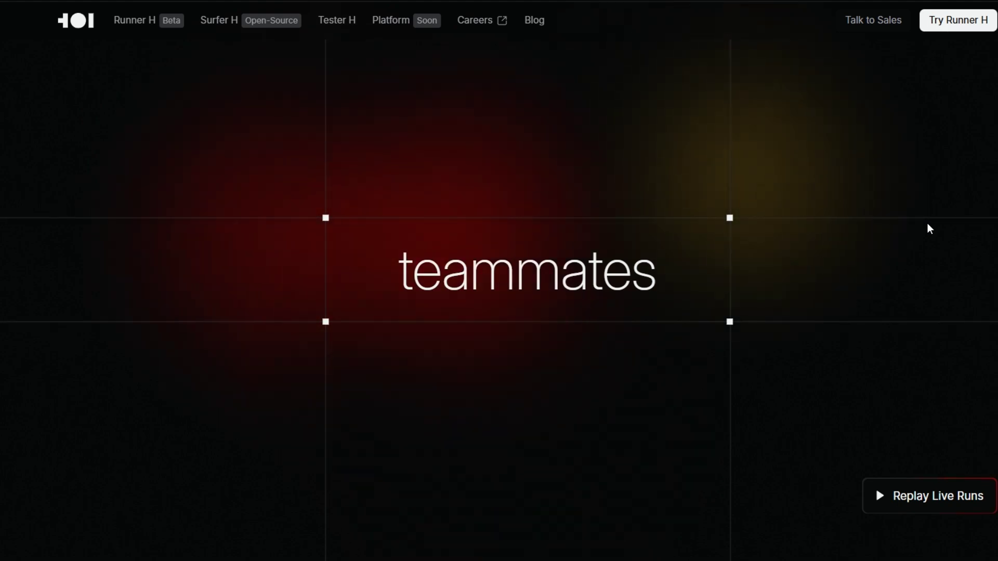
Read through the homepage's introduction about the new computing model and the automations its AI can perform
scroll(930, 229, down, 5)
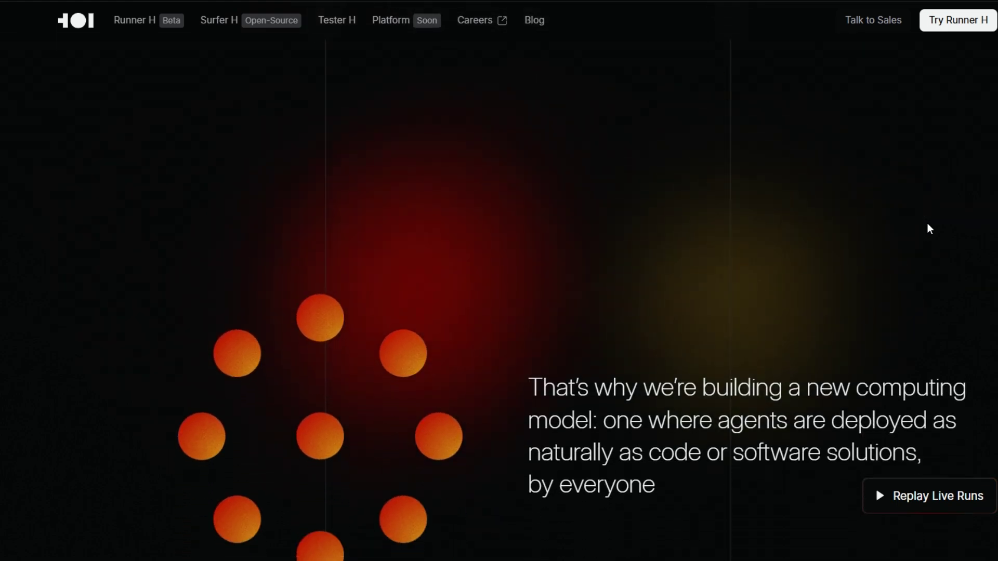
scroll(930, 229, down, 2)
scroll(929, 226, down, 3)
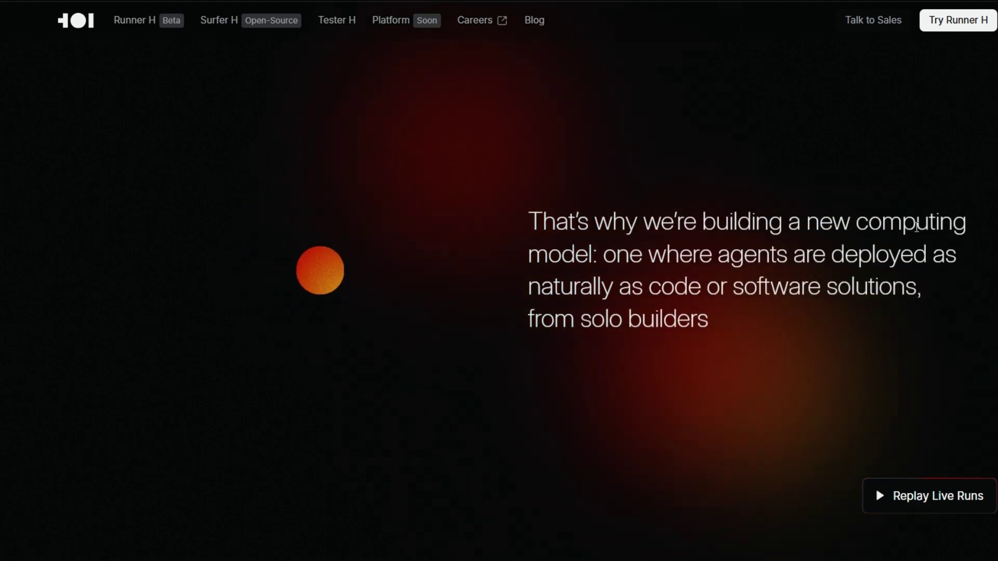
scroll(917, 226, down, 2)
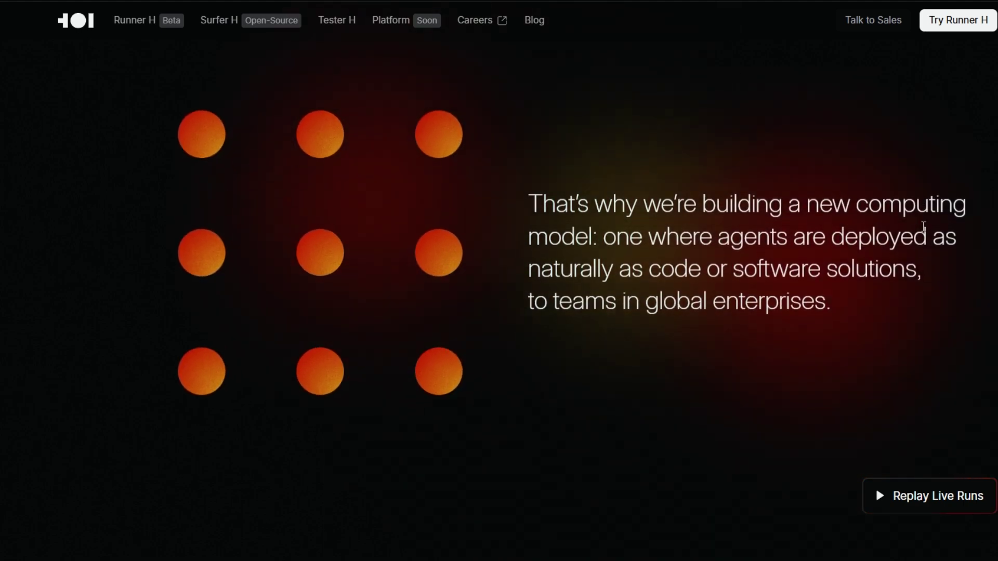
scroll(923, 227, down, 3)
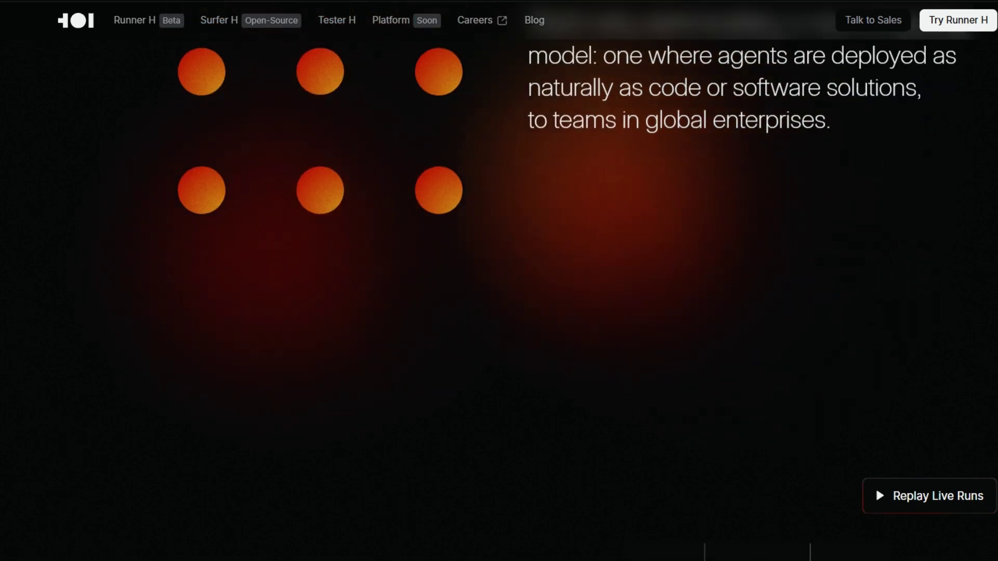
scroll(499, 280, down, 5)
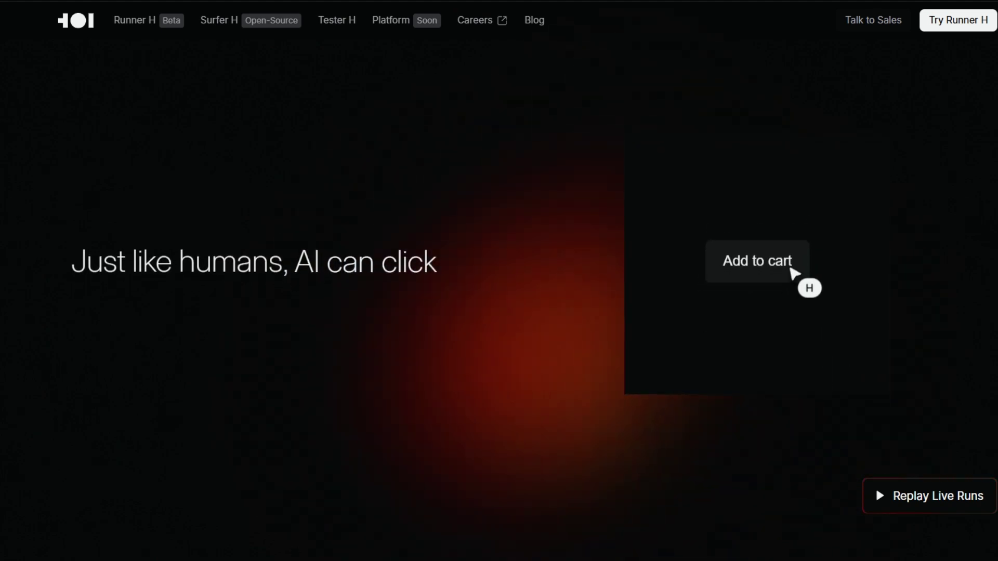
scroll(499, 281, down, 8)
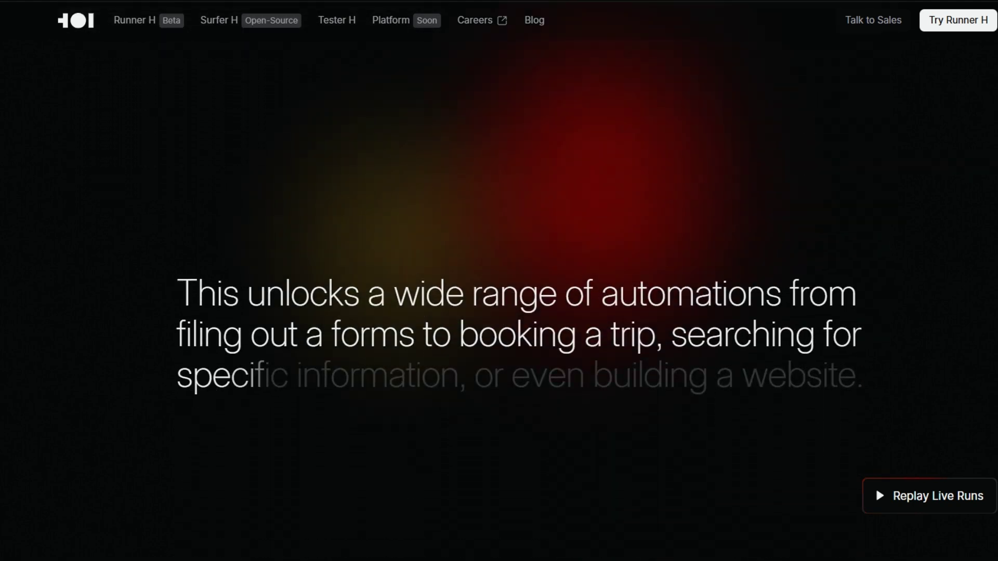
scroll(499, 281, down, 5)
scroll(498, 281, down, 2)
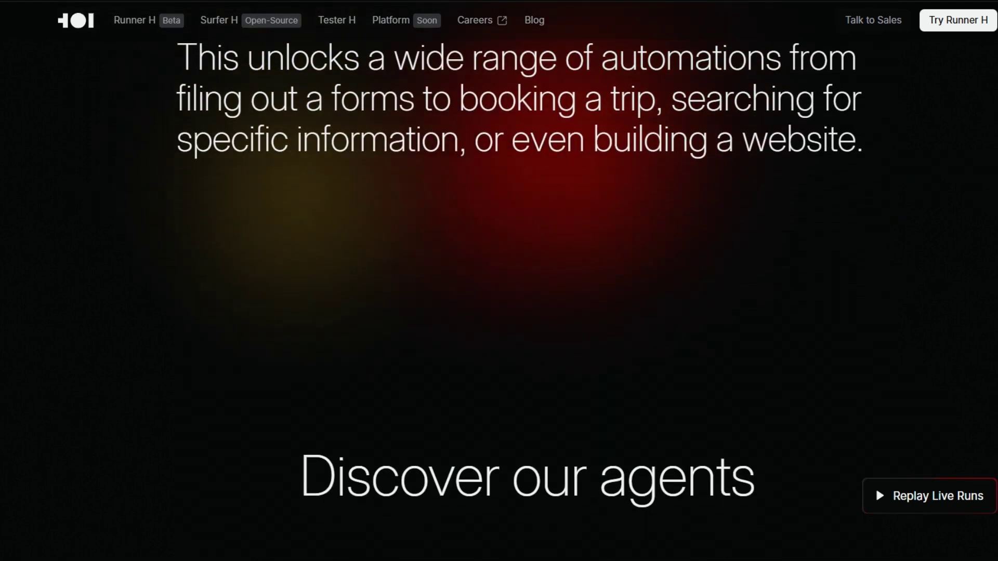
Examine the homepage's overview of the Runner H, Surfer H and Tester H agents and the Surfer H benchmark section
scroll(498, 281, down, 5)
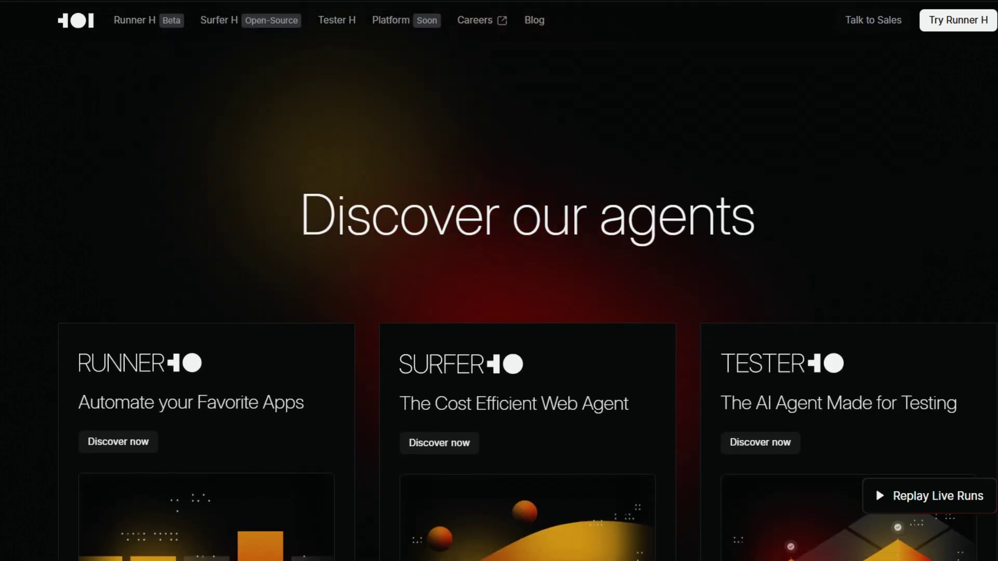
scroll(498, 280, down, 4)
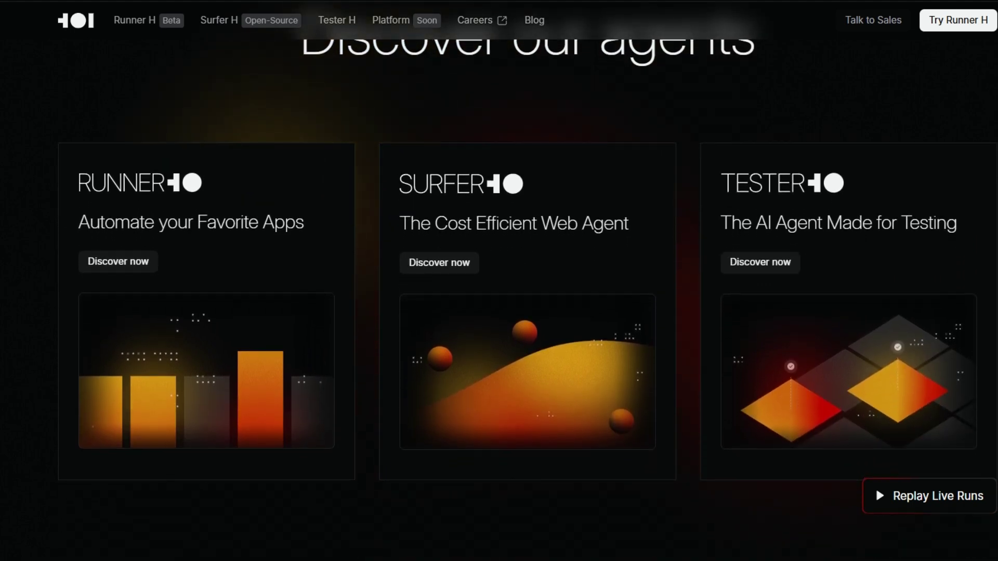
scroll(499, 281, down, 2)
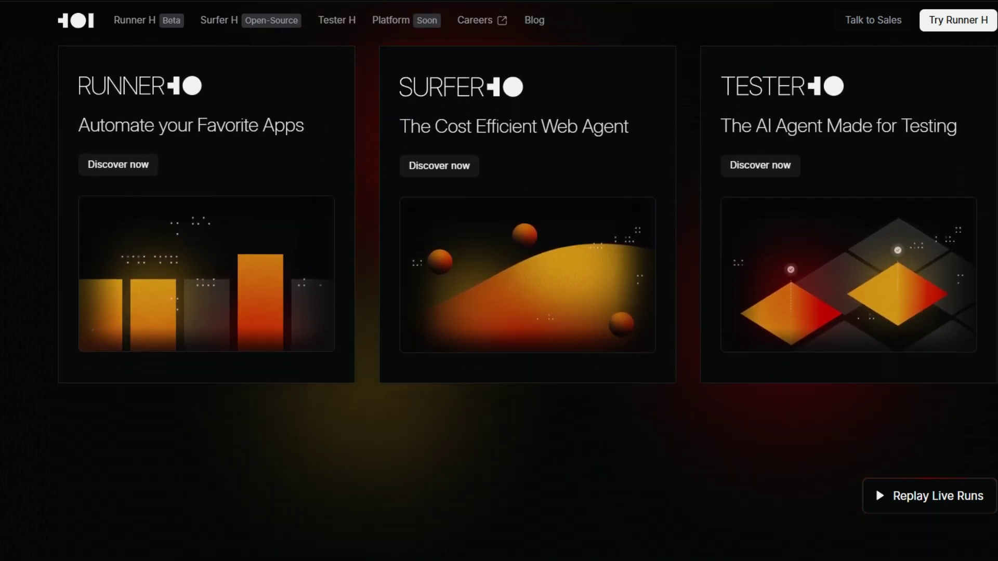
scroll(499, 281, down, 5)
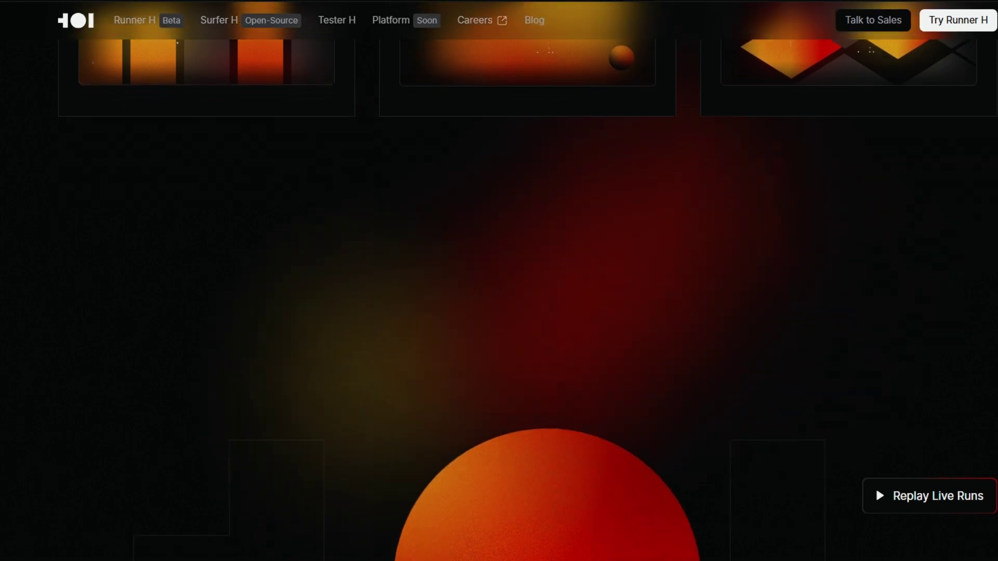
scroll(499, 281, down, 5)
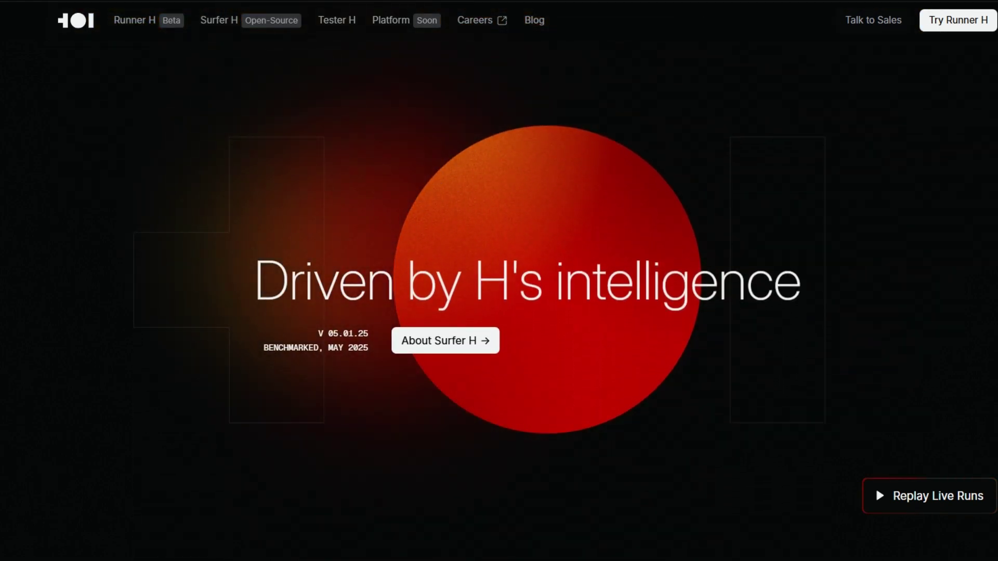
scroll(499, 281, down, 2)
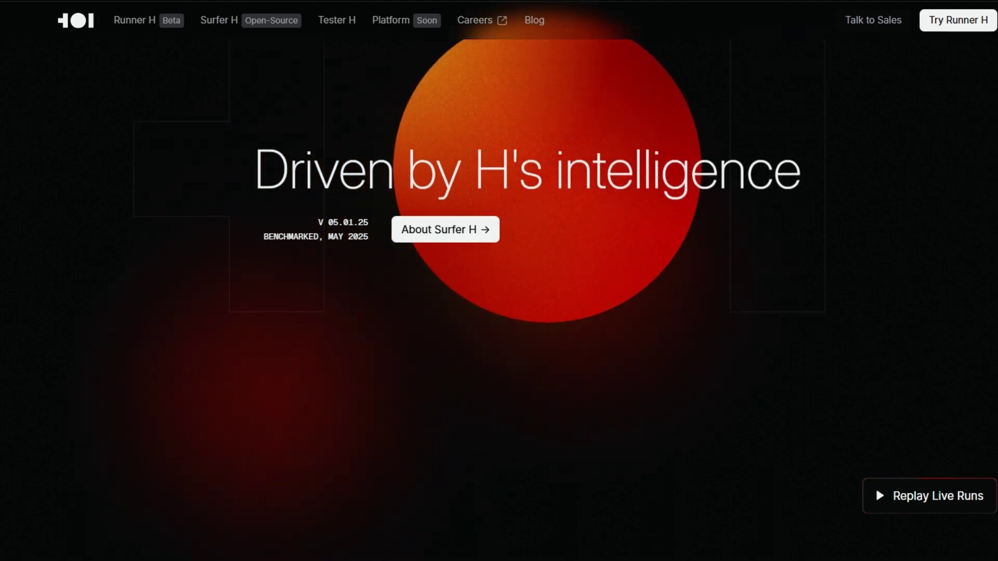
scroll(499, 281, down, 5)
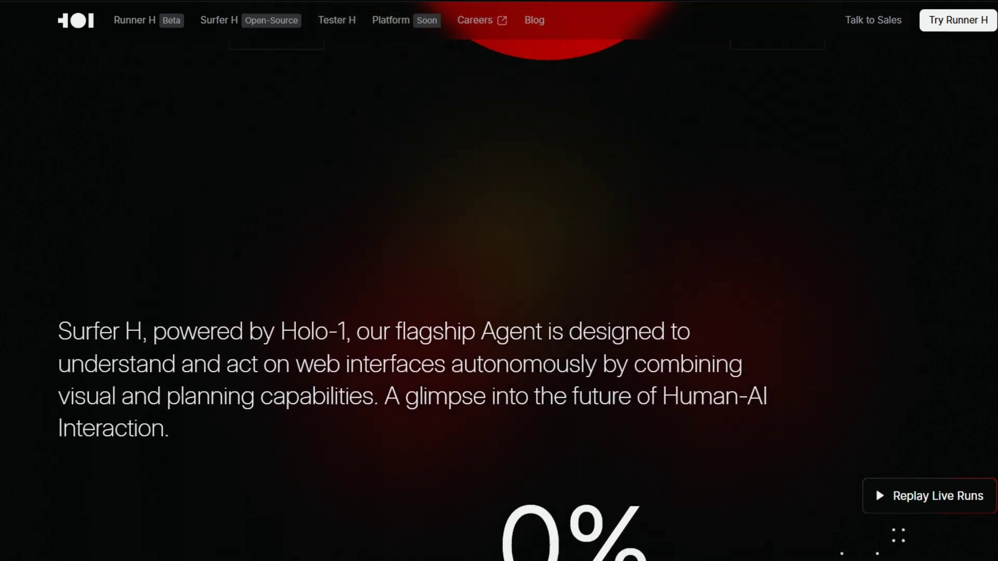
scroll(499, 281, down, 5)
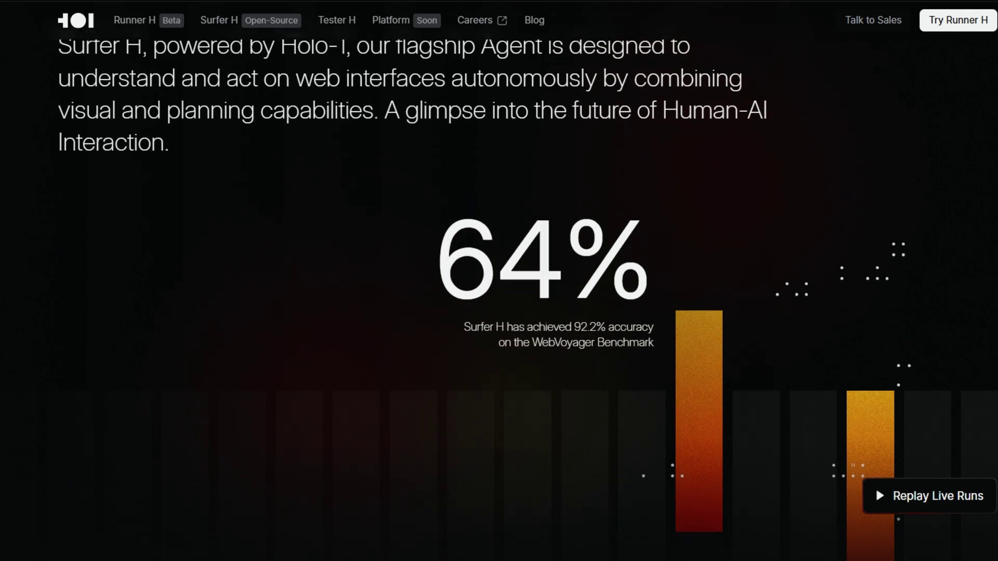
scroll(499, 280, down, 4)
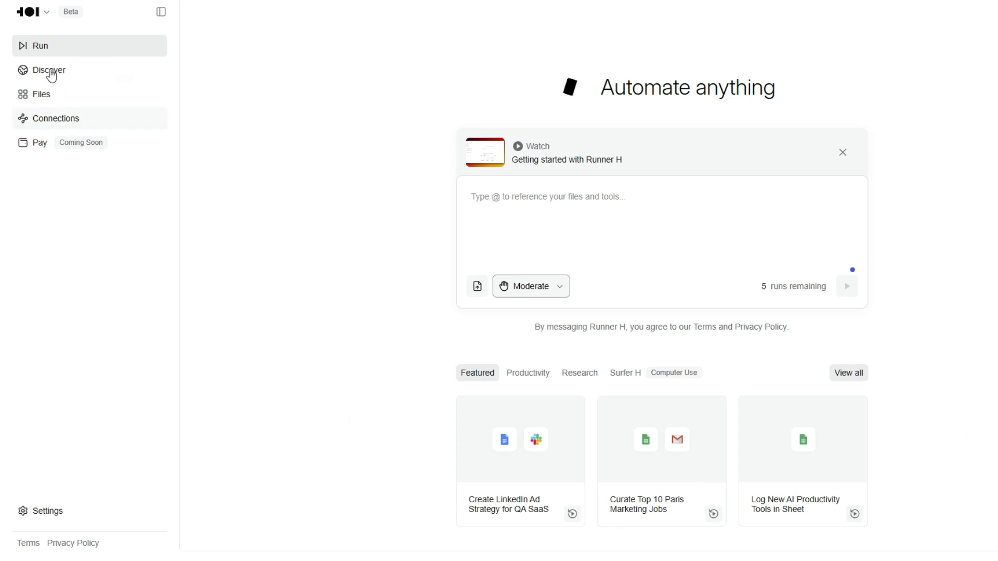
Connect Gmail to Runner H, consenting to the data collection and use
click(61, 123)
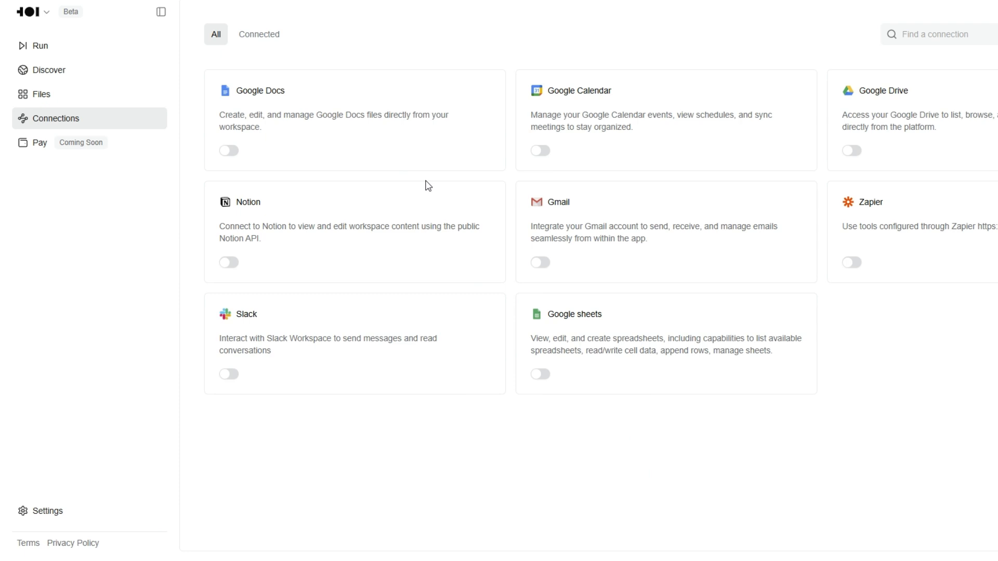
click(549, 264)
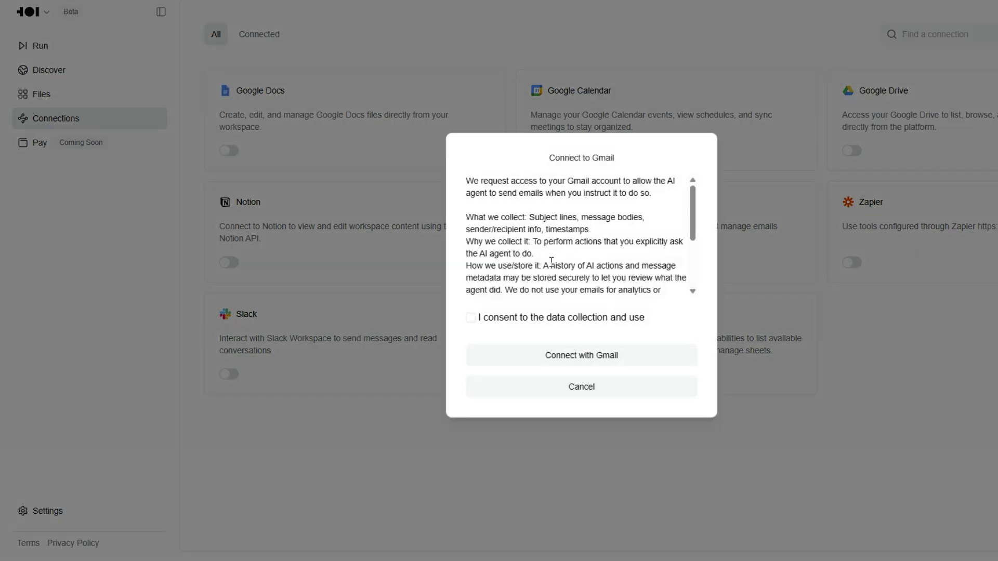
click(471, 317)
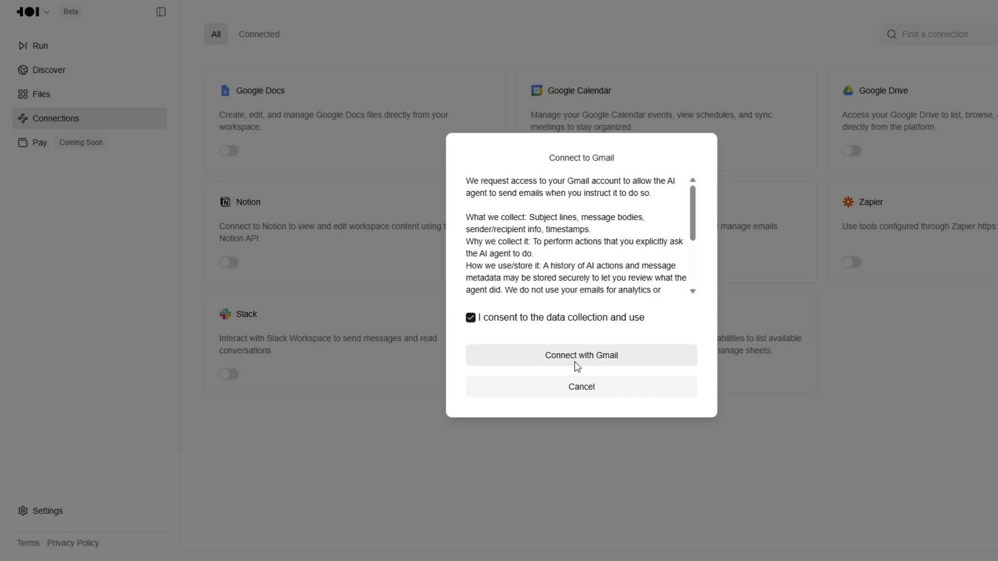
click(572, 362)
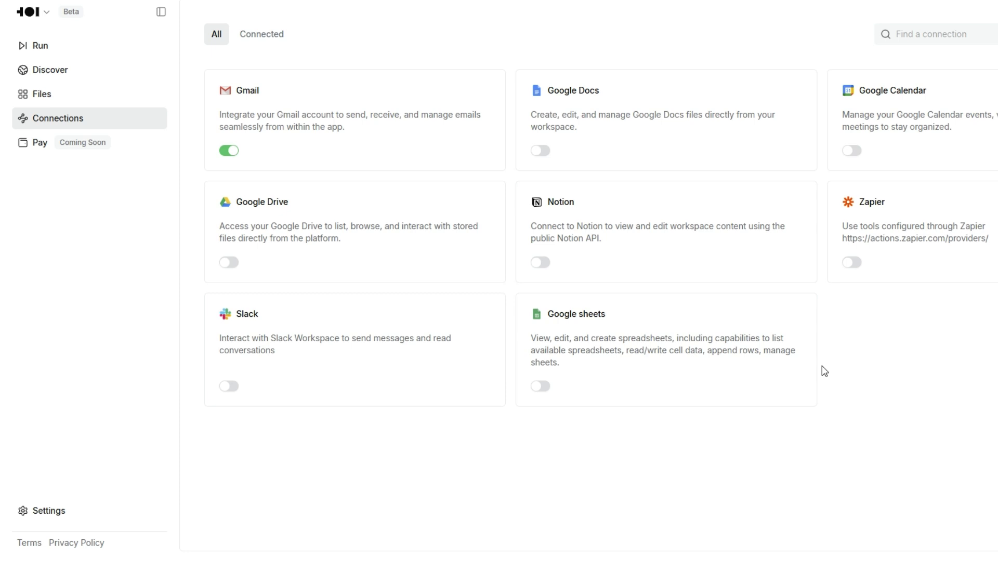
Set the human involvement for a new run to Fully automated
click(40, 50)
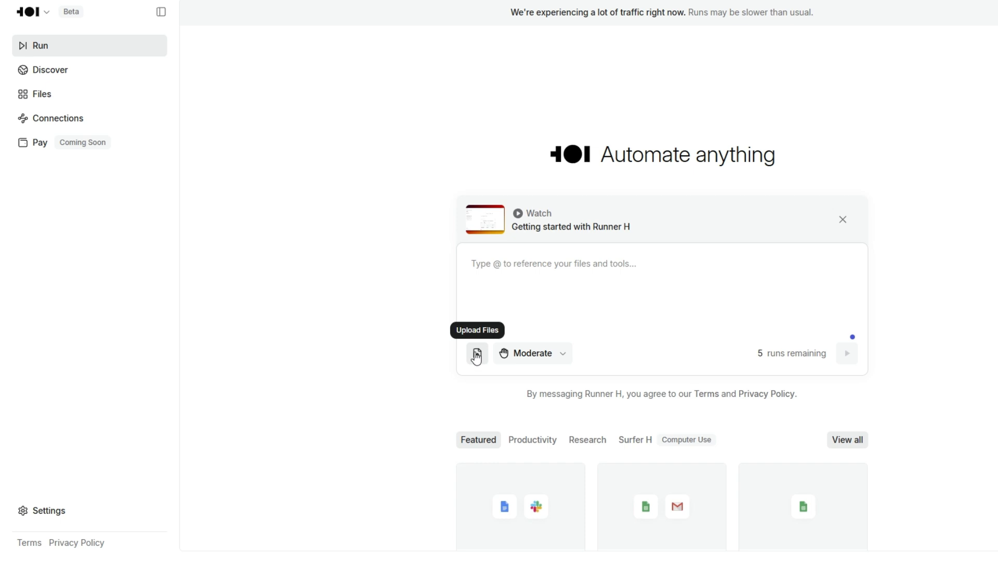
click(564, 358)
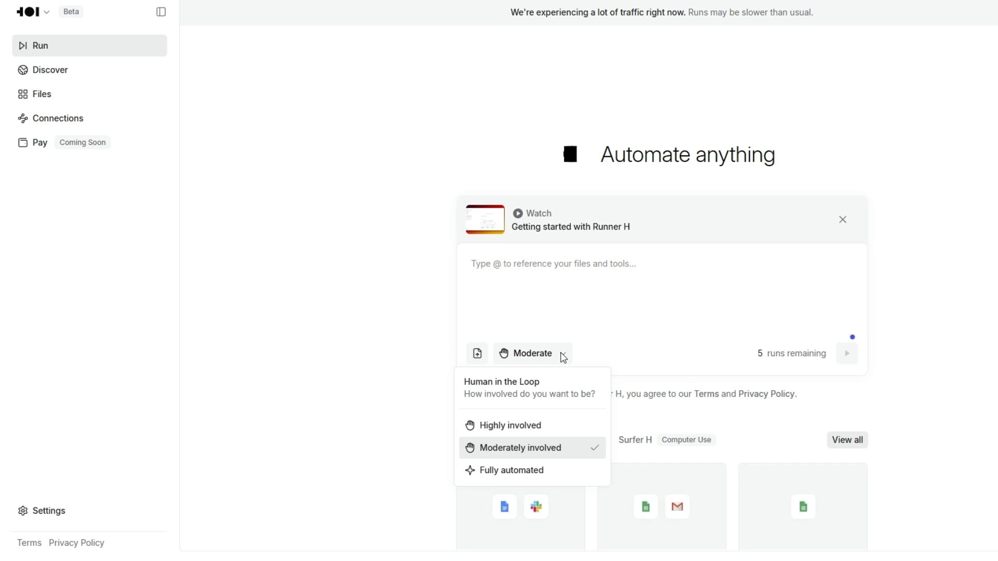
click(495, 471)
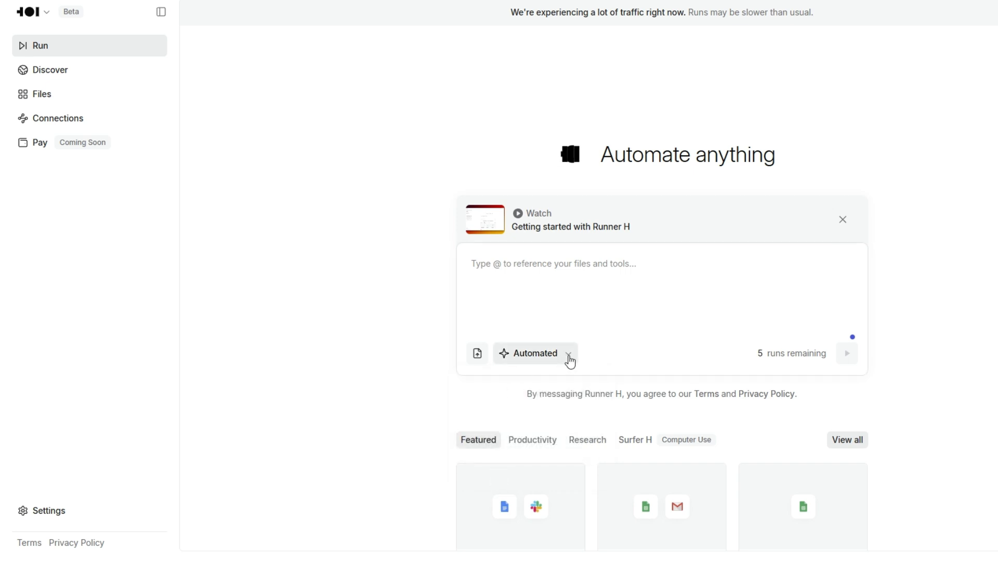
Begin the run prompt with "Send an email to" followed by the recipient's e-mail address
click(550, 262)
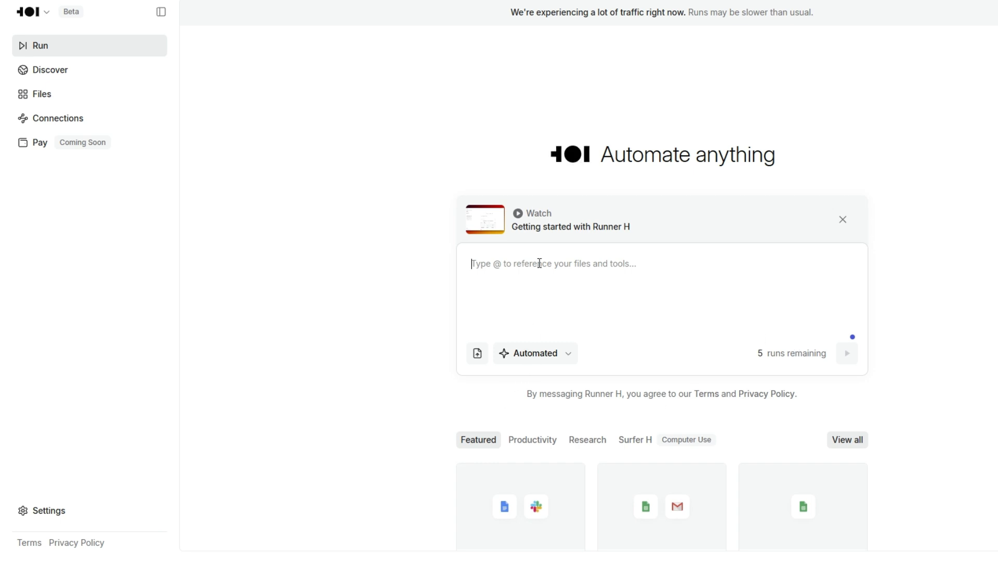
text(Send a)
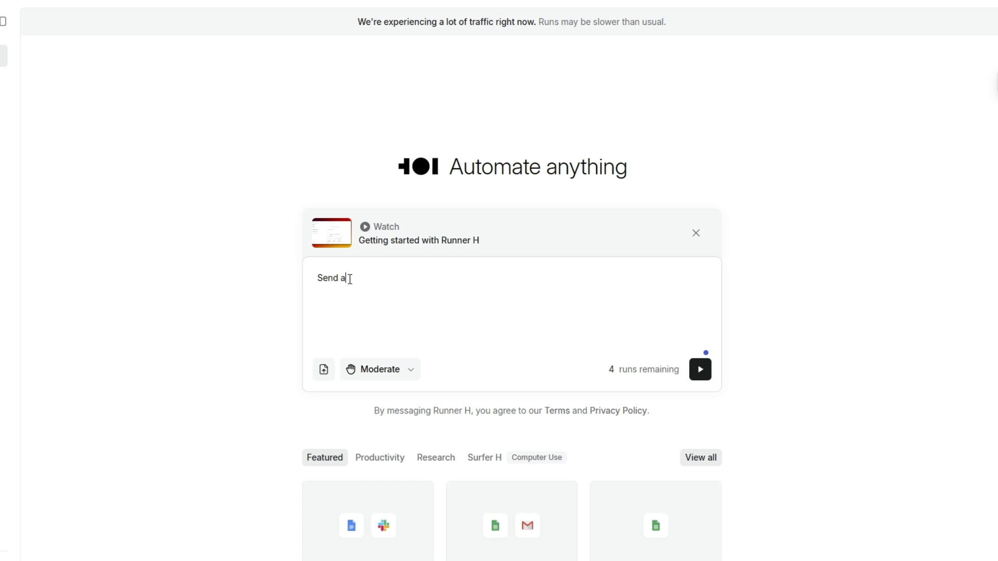
text(n email to)
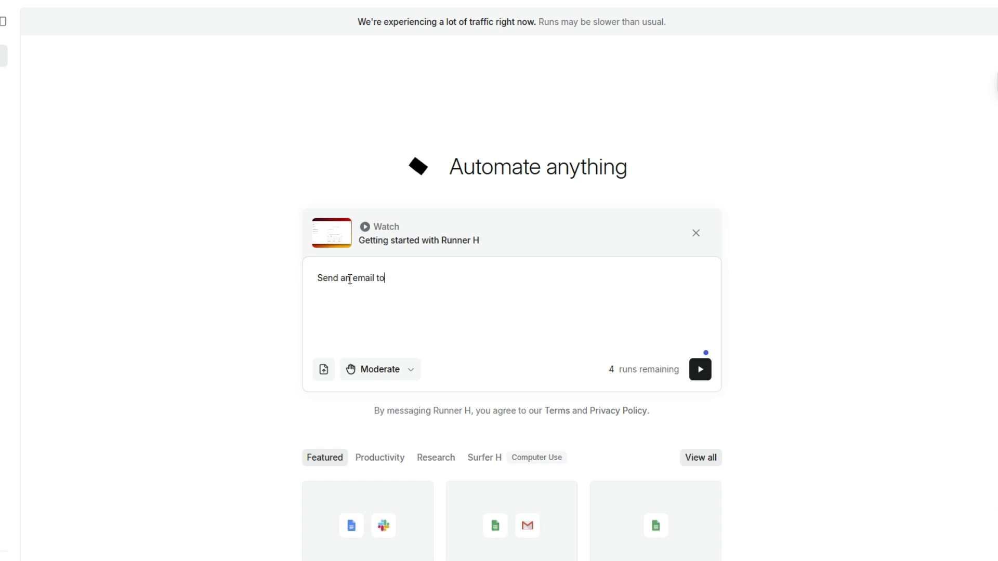
text(:mara)
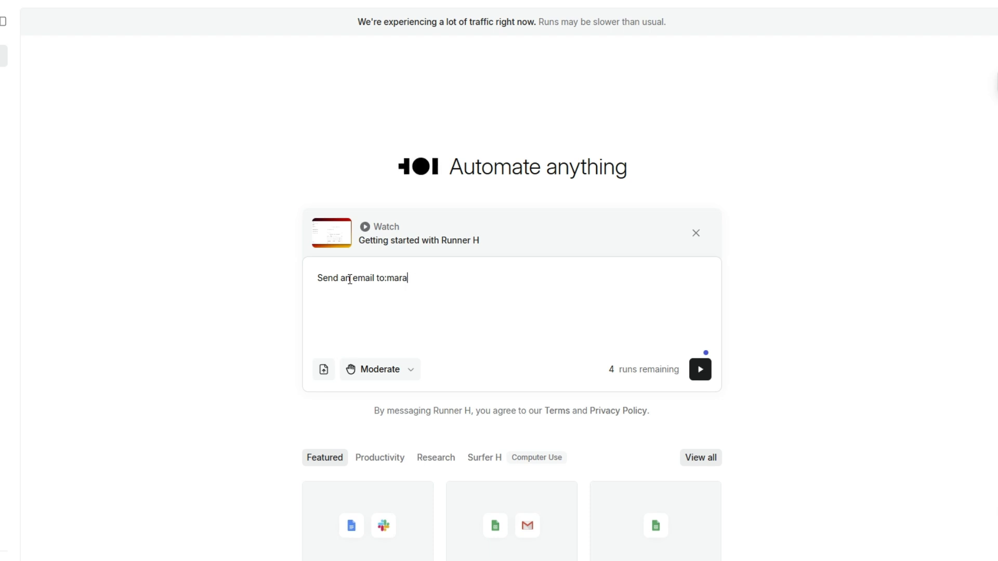
key(BackSpace)
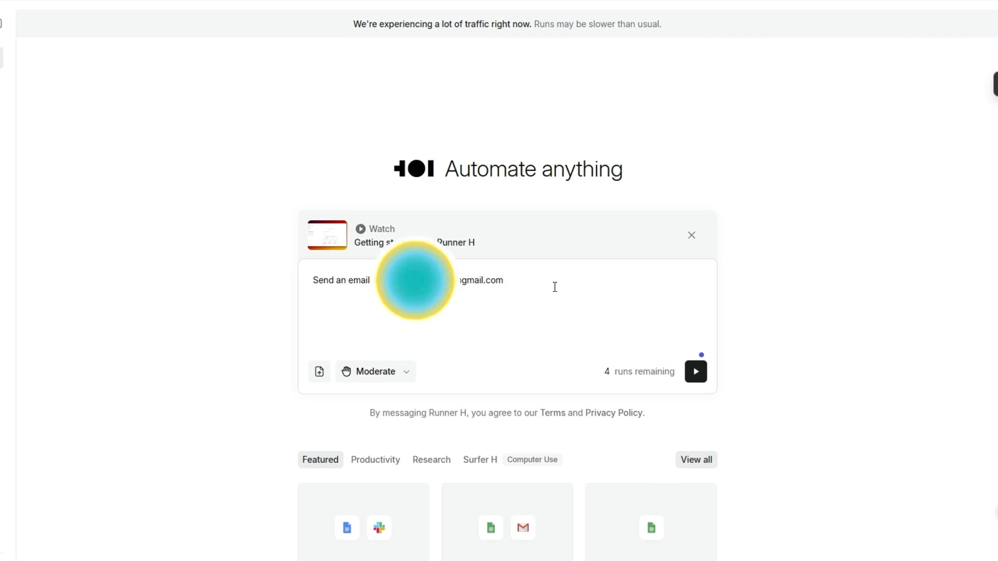
Continue the prompt with "to inform that she need to follow up with the doctor today", correcting the misspelled "need"
text(to inform that)
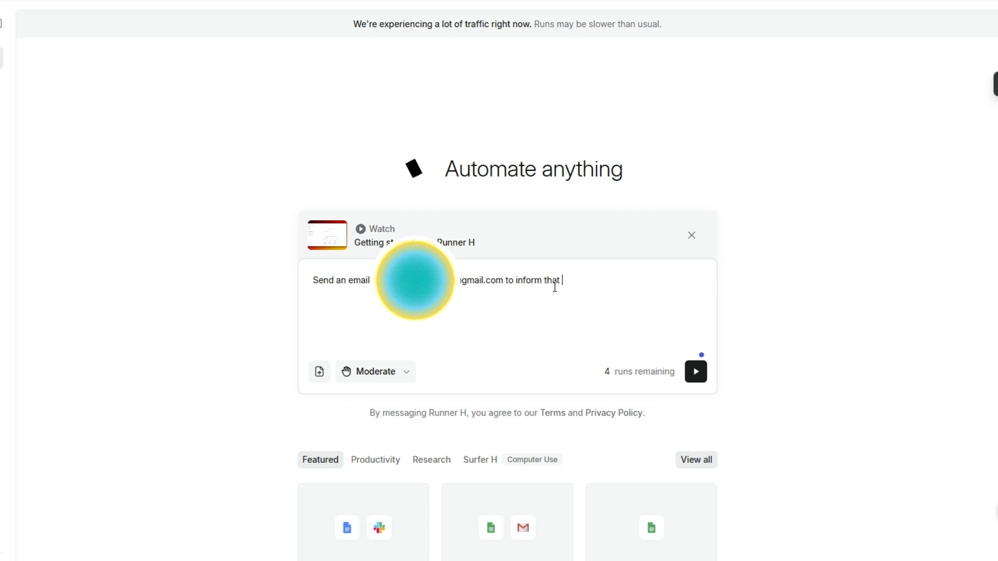
text( he)
key(BackSpace)
key(BackSpace)
text(at she nedd to)
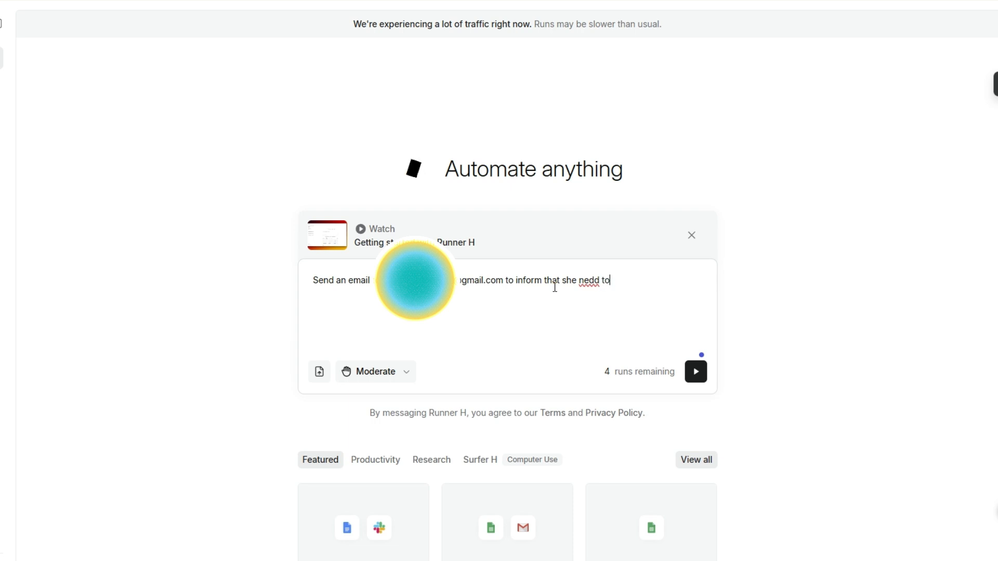
text( follow up)
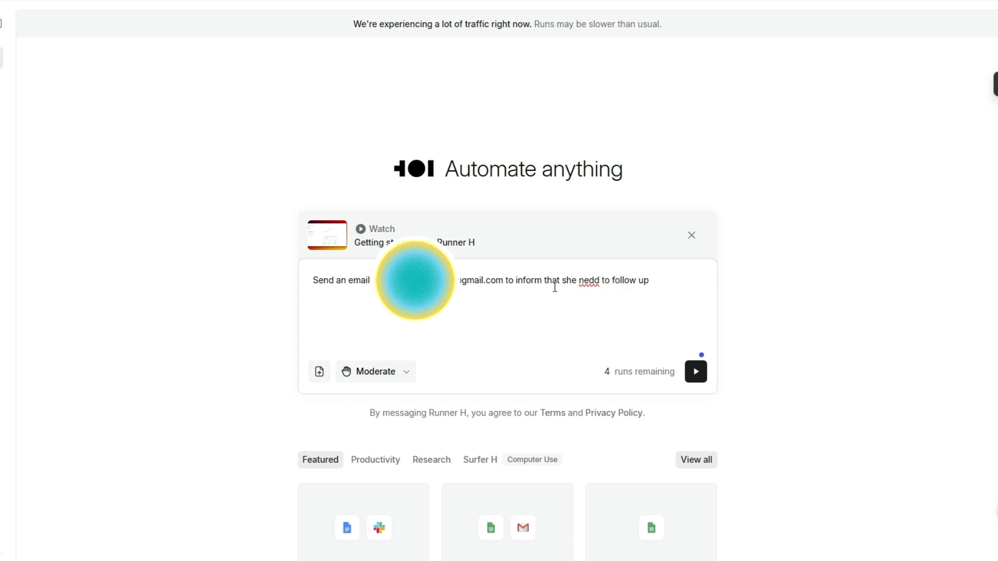
text( with the doc)
text(to)
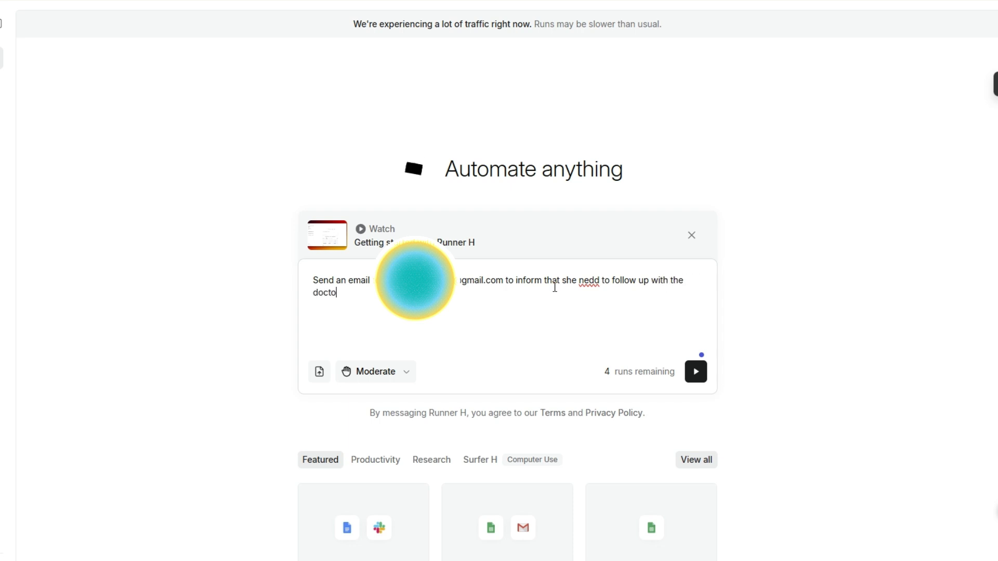
text(r to)
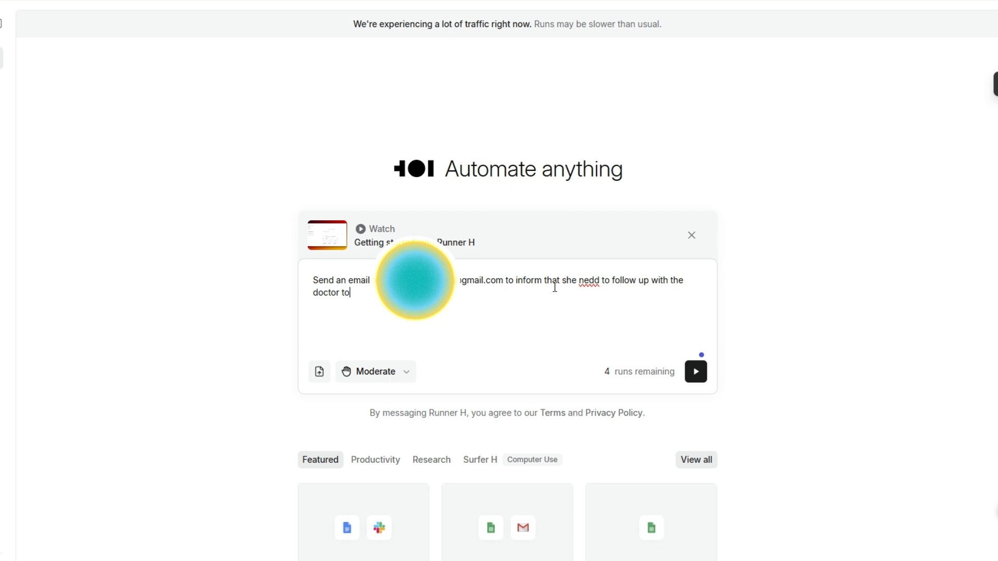
text(day a)
double_click(592, 280)
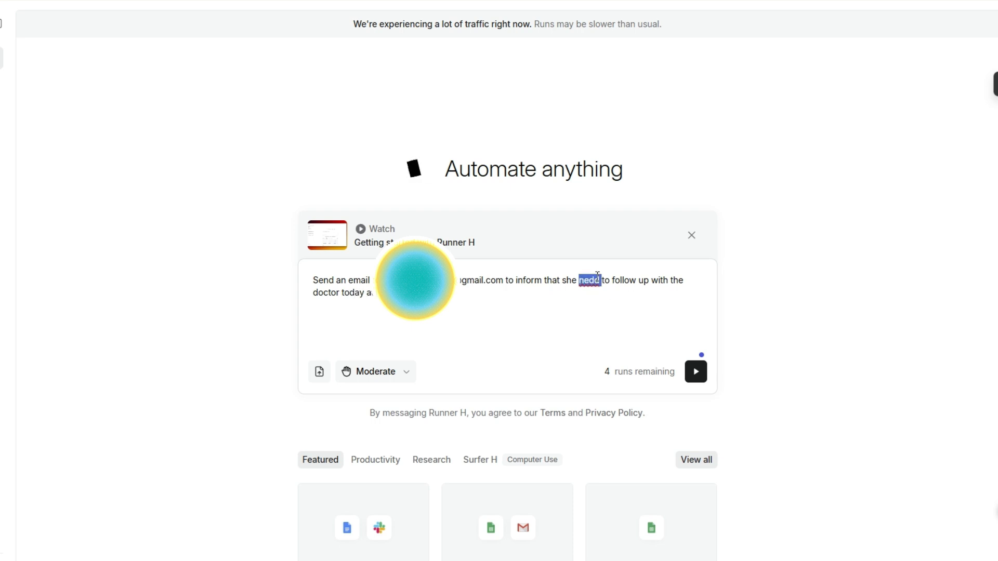
text(need)
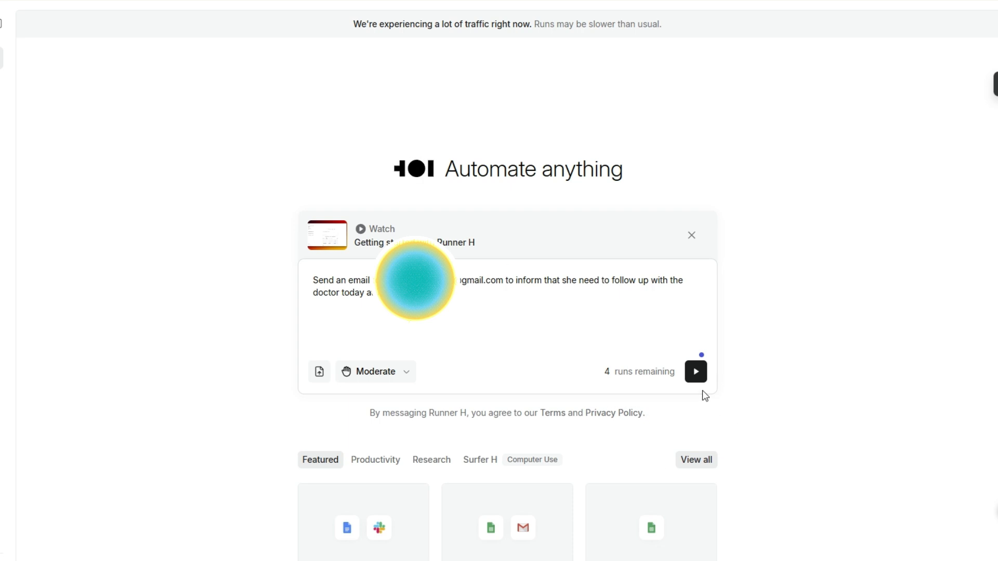
Run the doctor follow-up email prompt and check the delivered reminder message in Gmail
click(696, 371)
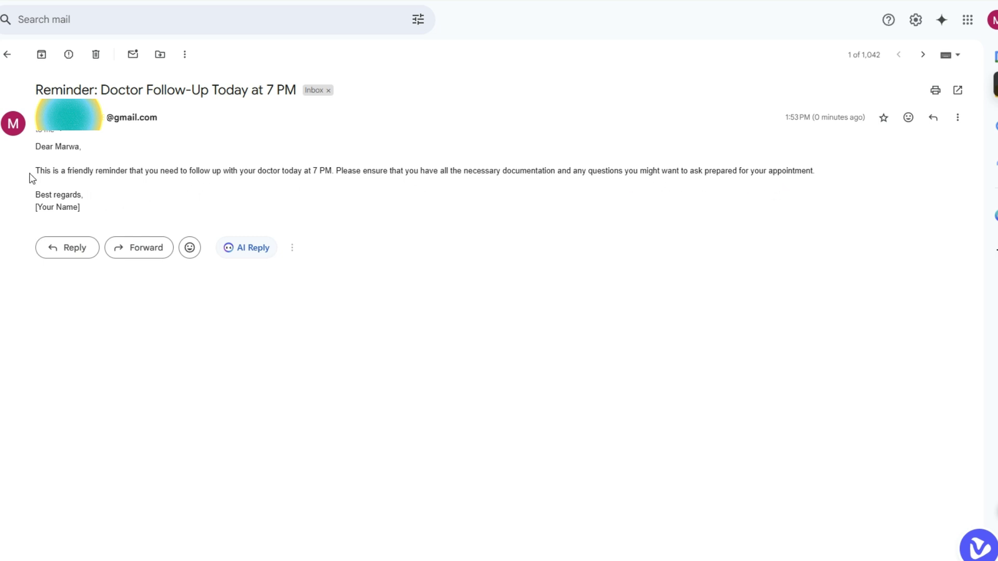
drag(24, 150, 385, 189)
click(521, 283)
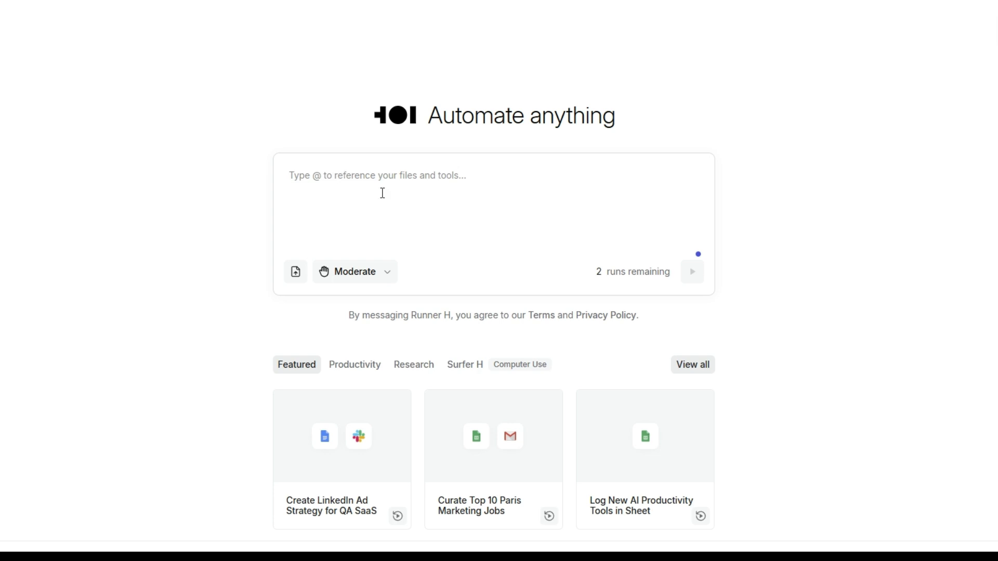
Run a Surfer H search of Indeed for UAE real estate Marketing manager jobs, putting company name, location, remote/full time, salary and apply link in an Excel sheet
text(@)
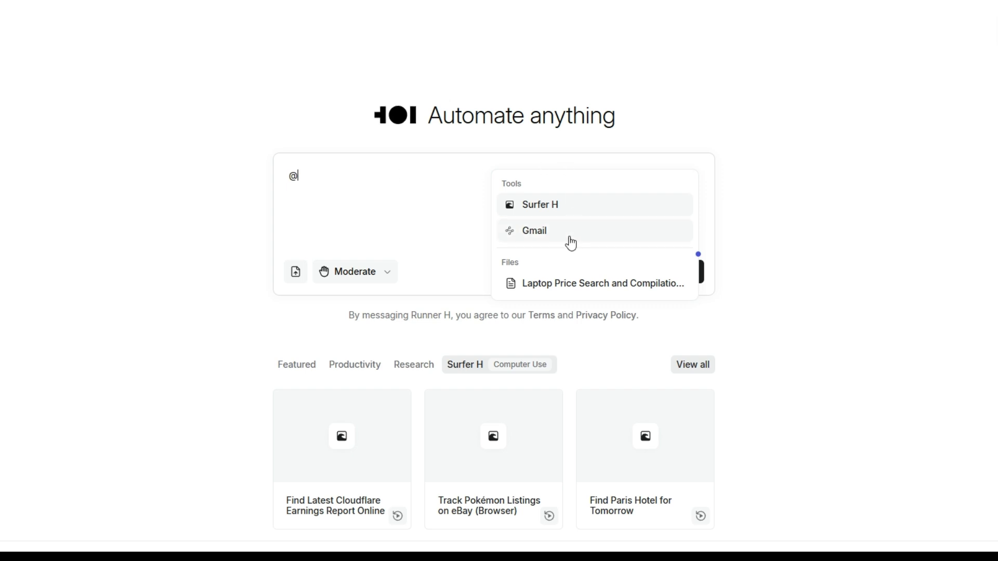
click(561, 215)
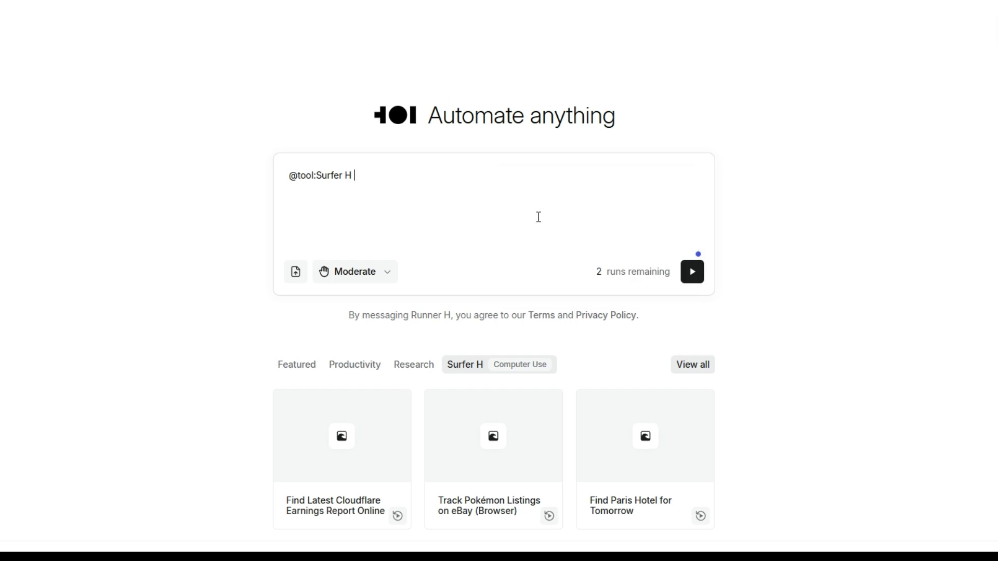
text(Search for the job offers in UAE as Marketing manager in real estate sector on the indeed website , and introduce all details about each job like,(Company name, Location, remote or full time, salary, link to apply for the job) and put this details in Excel sheet.)
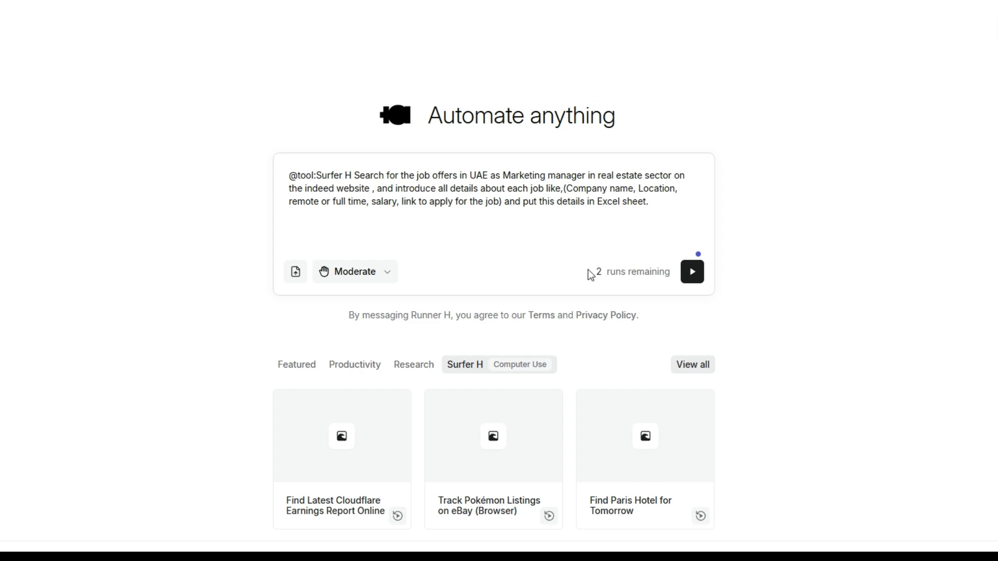
click(693, 272)
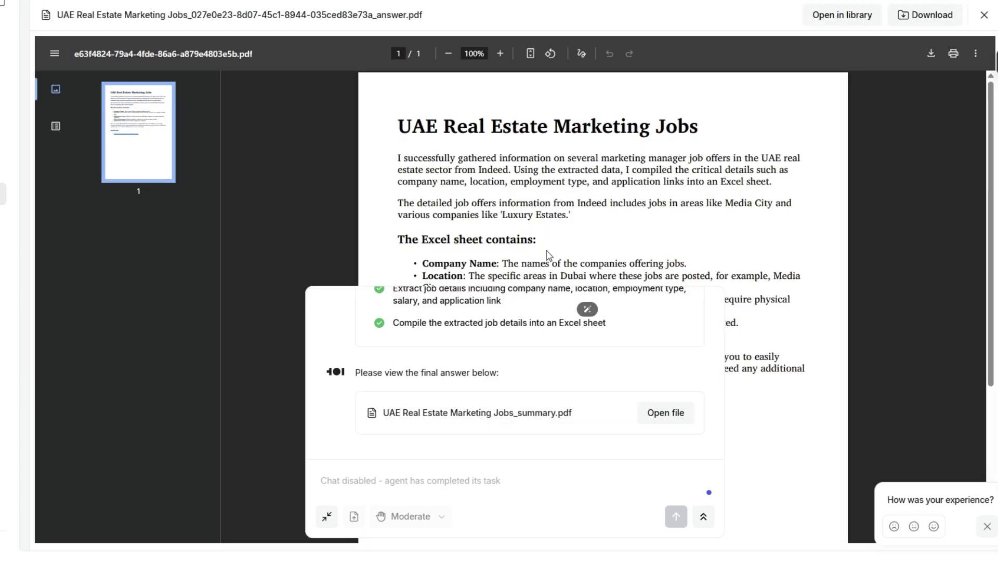
Read through the UAE Real Estate Marketing Jobs answer PDF, including its sheet contents and useful links
scroll(485, 246, down, 5)
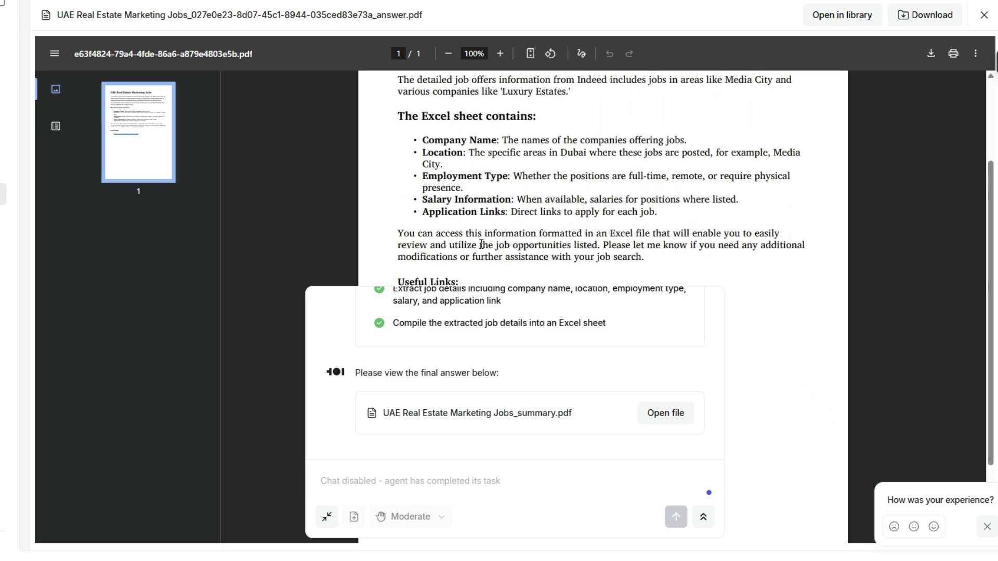
scroll(485, 246, up, 6)
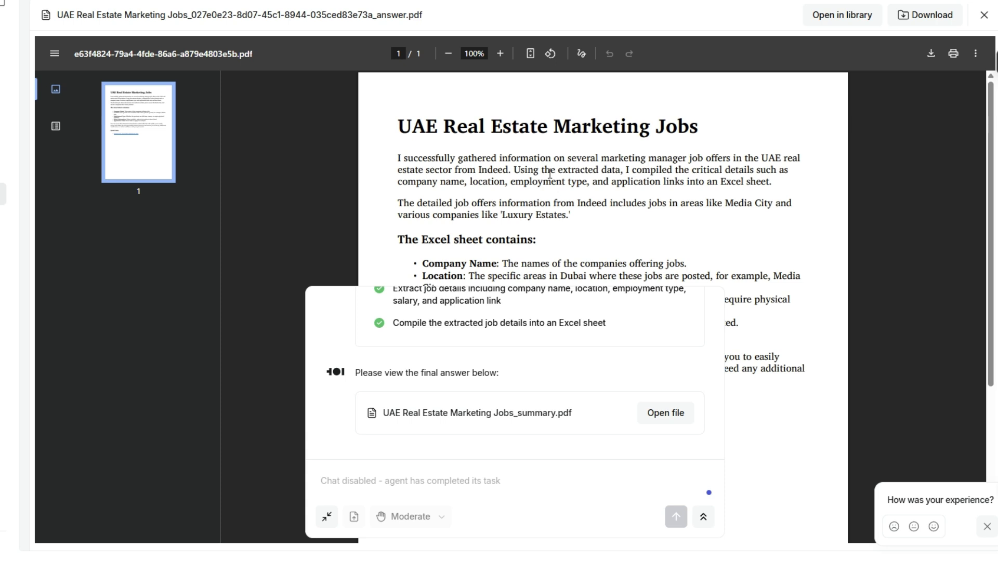
scroll(550, 174, down, 1)
scroll(484, 229, down, 1)
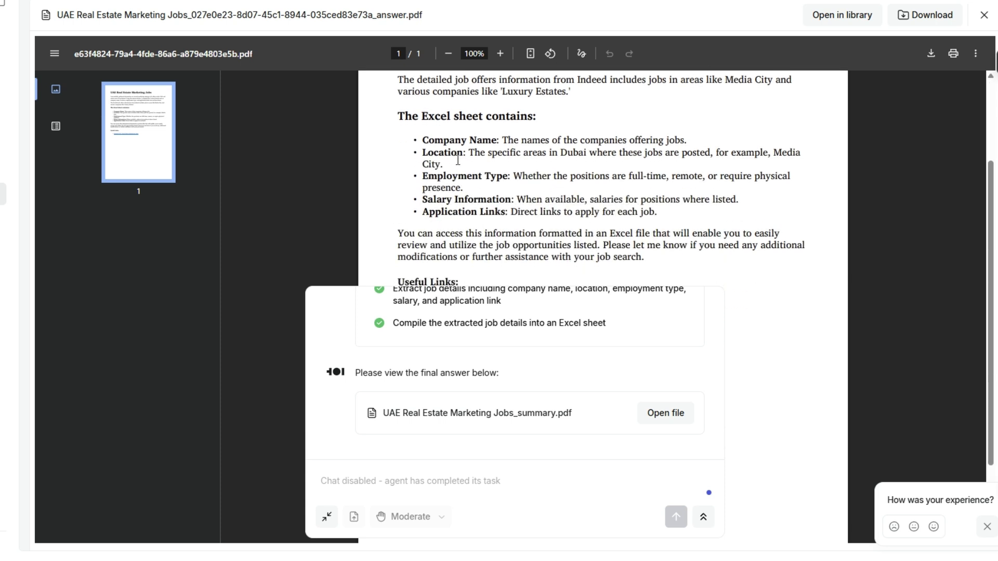
scroll(465, 210, down, 1)
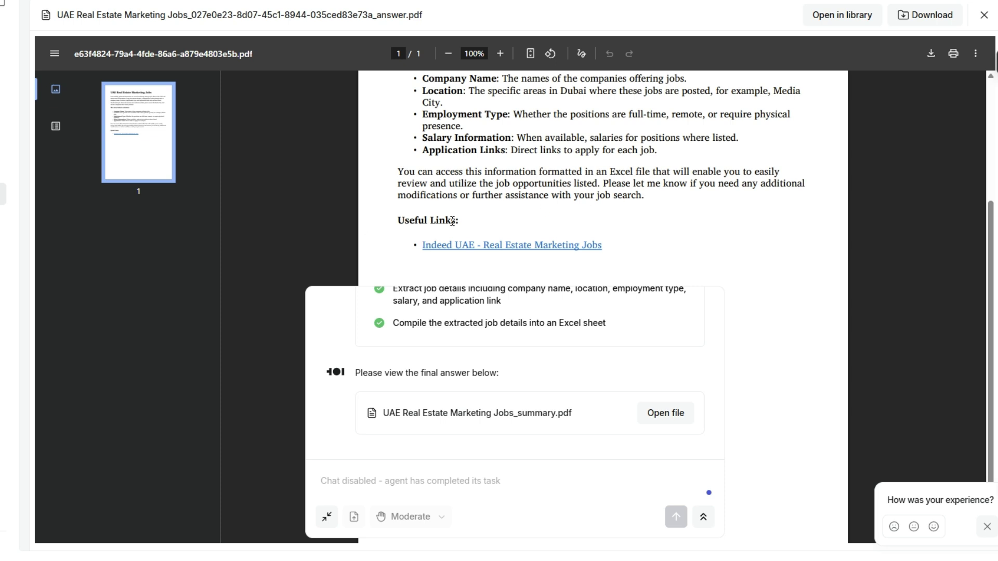
scroll(585, 250, down, 1)
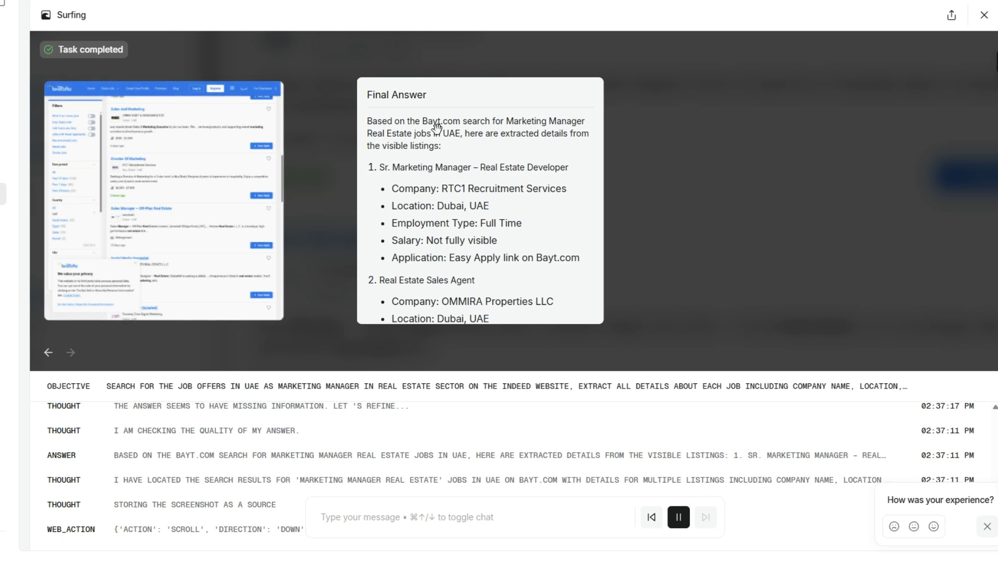
Examine the Surfer H final answer's job listings and the log of the agent's thoughts and web actions
scroll(425, 200, down, 4)
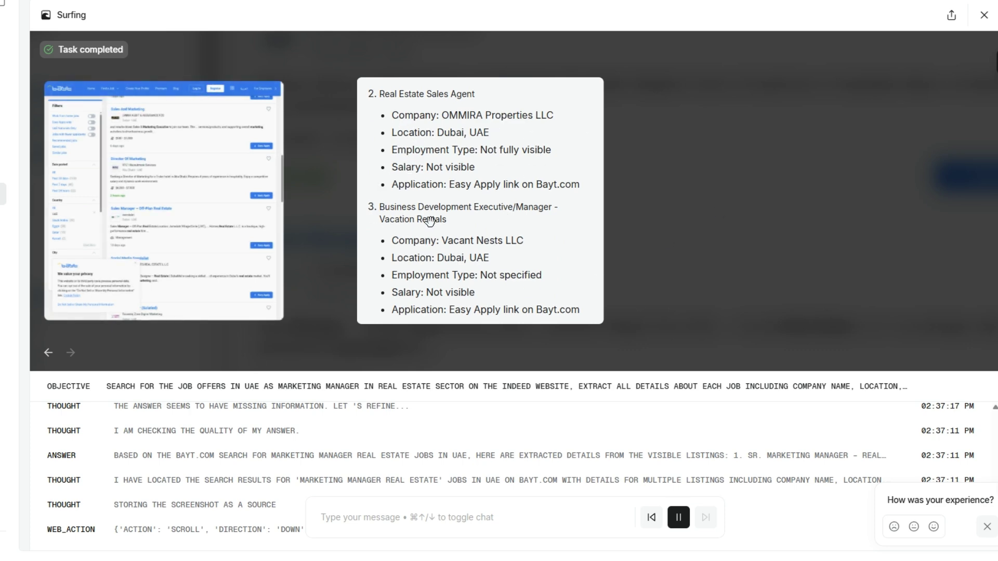
scroll(450, 266, down, 8)
scroll(451, 266, down, 2)
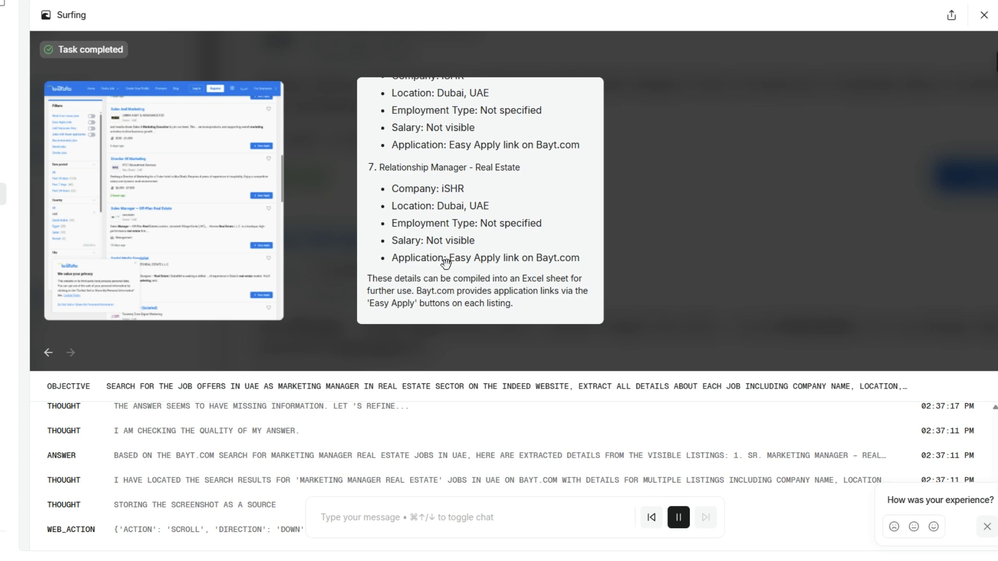
scroll(195, 448, down, 10)
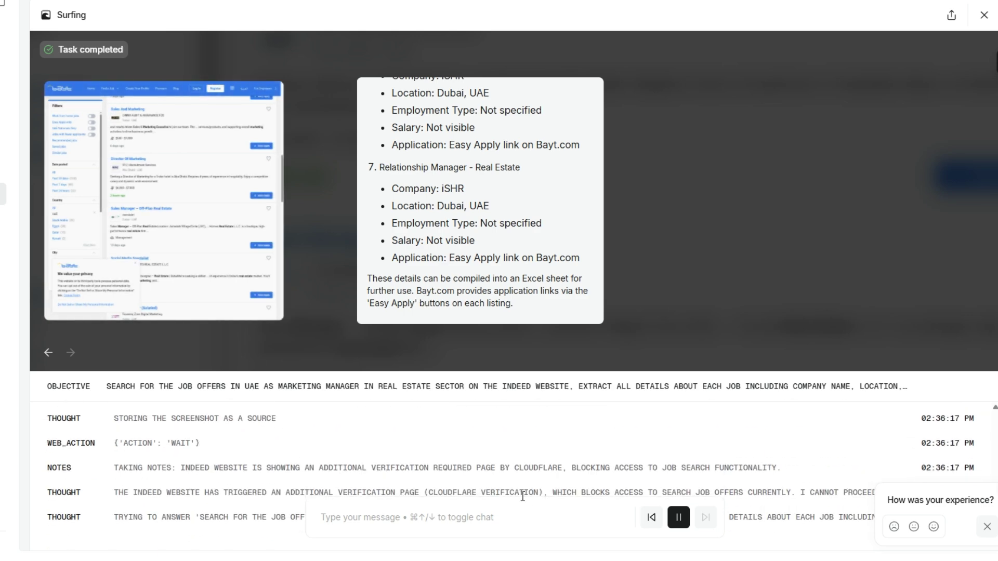
scroll(204, 503, up, 5)
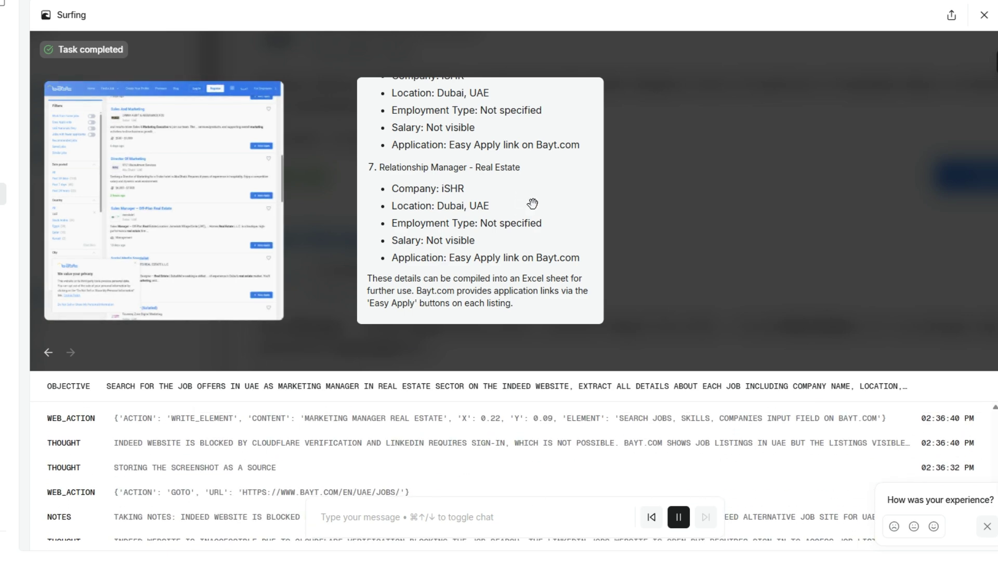
scroll(530, 203, up, 4)
click(951, 14)
click(440, 292)
scroll(416, 291, down, 5)
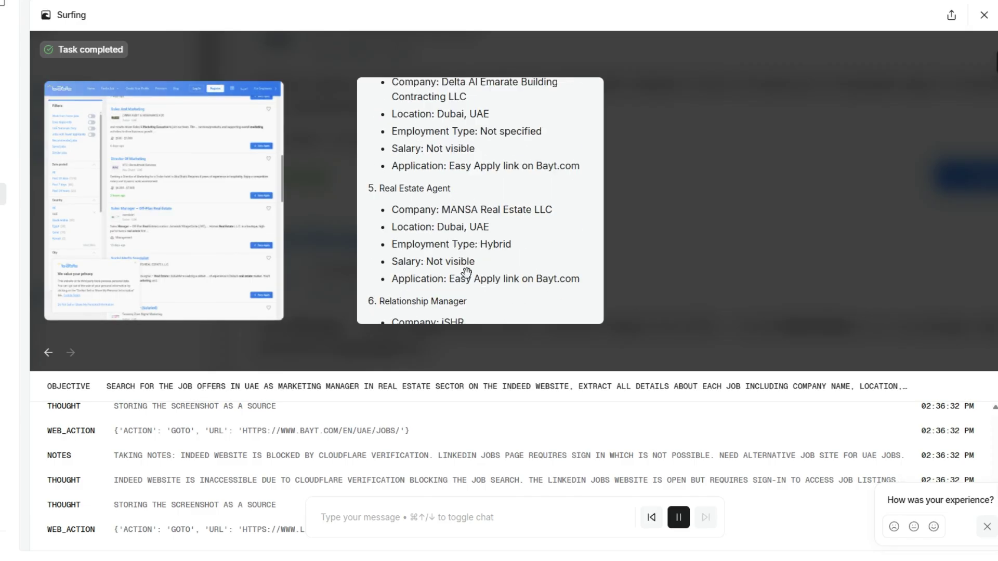
scroll(224, 440, down, 3)
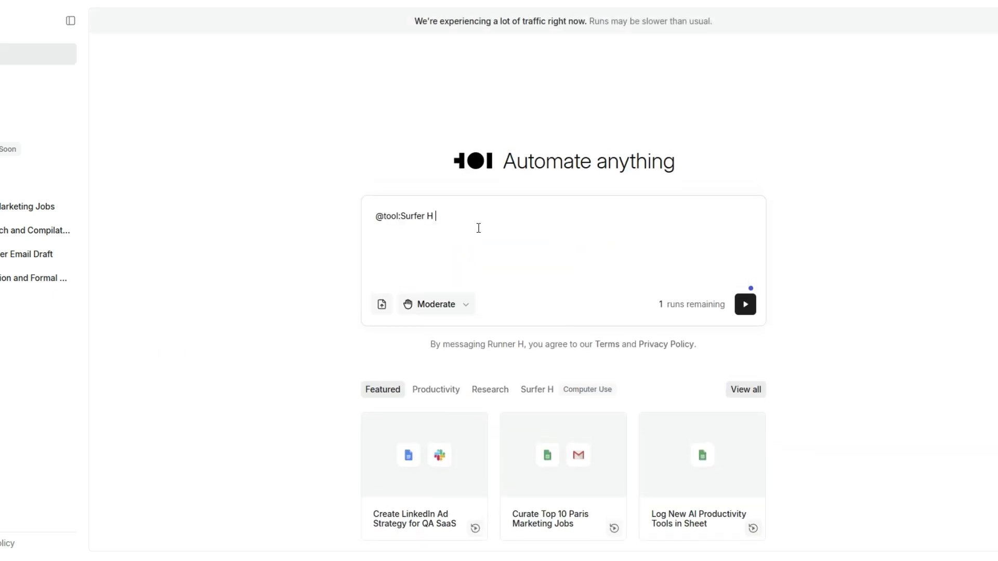
Add the Google sheets tool after Surfer H and run the same Indeed prompt for UAE real estate Marketing manager jobs with details in an Excel sheet
text(@)
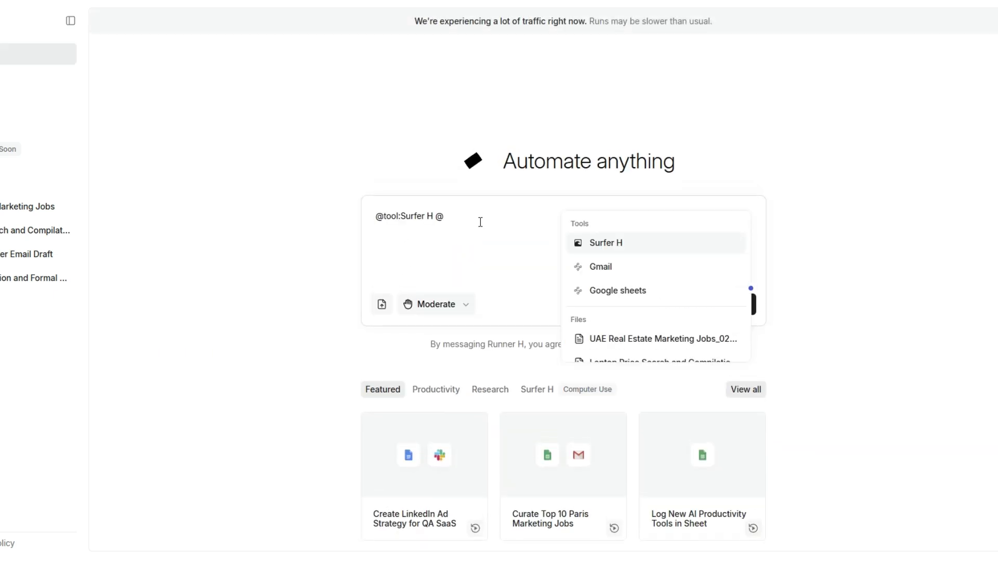
click(611, 297)
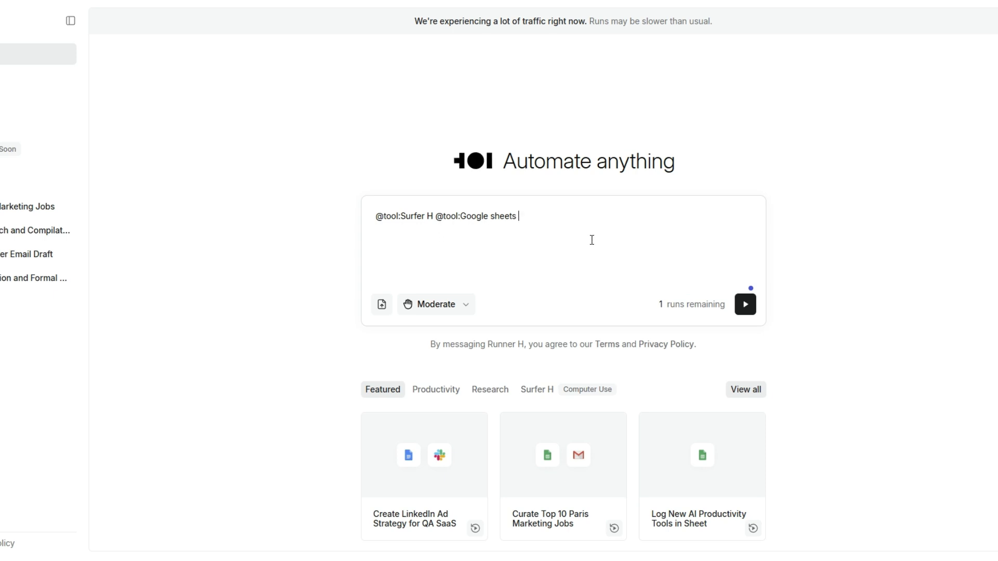
text(Search for the job offers in UAE as Marketing manager in real estate sector on the indeed website , and introduce all details about each job like,(Company name, Location, remote or full time, salary, link to apply for the job) and put this details in Excel sheet.)
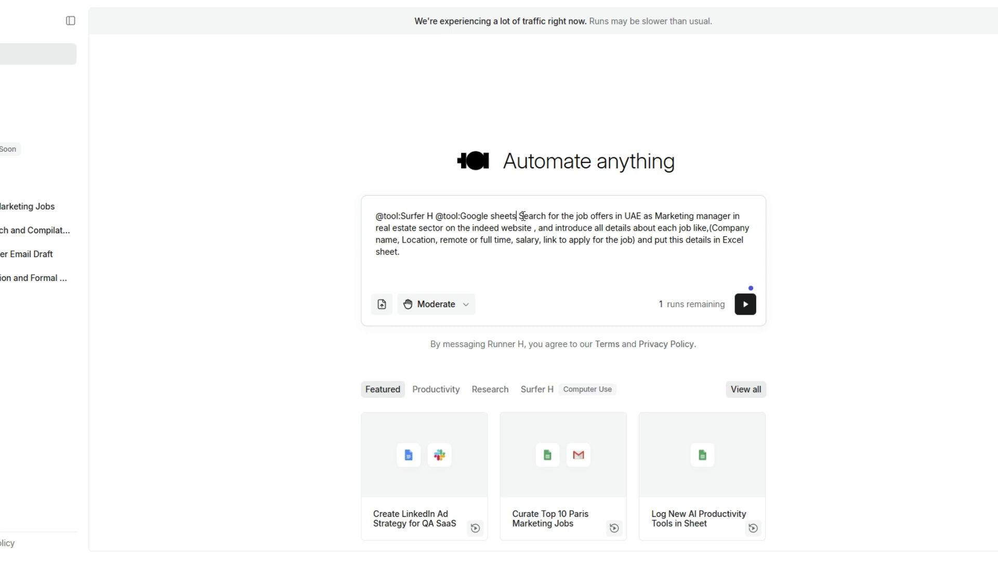
key(Return)
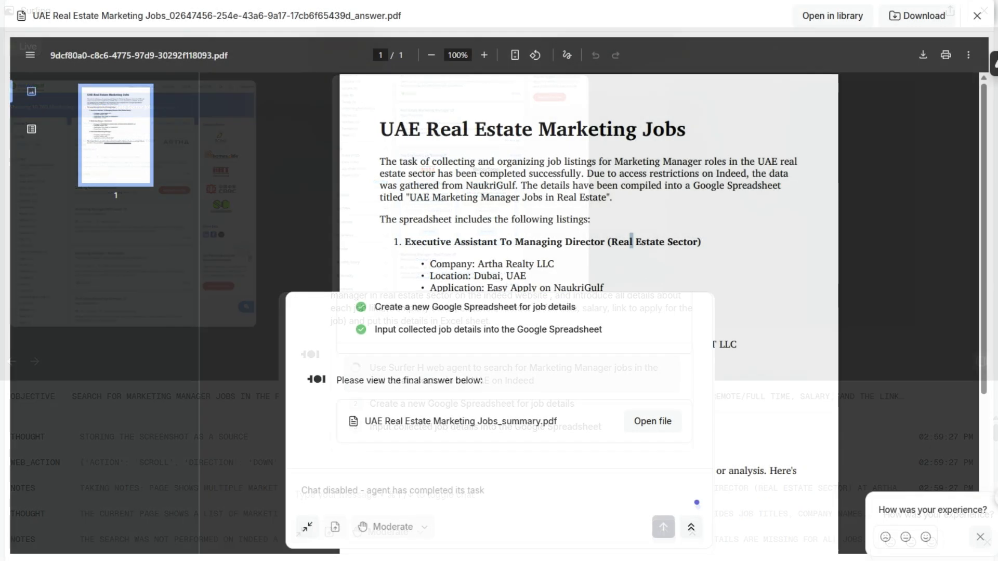
Review the new run's answer PDF, its job listings and the completed task list in the chat
scroll(676, 305, down, 4)
scroll(676, 304, up, 5)
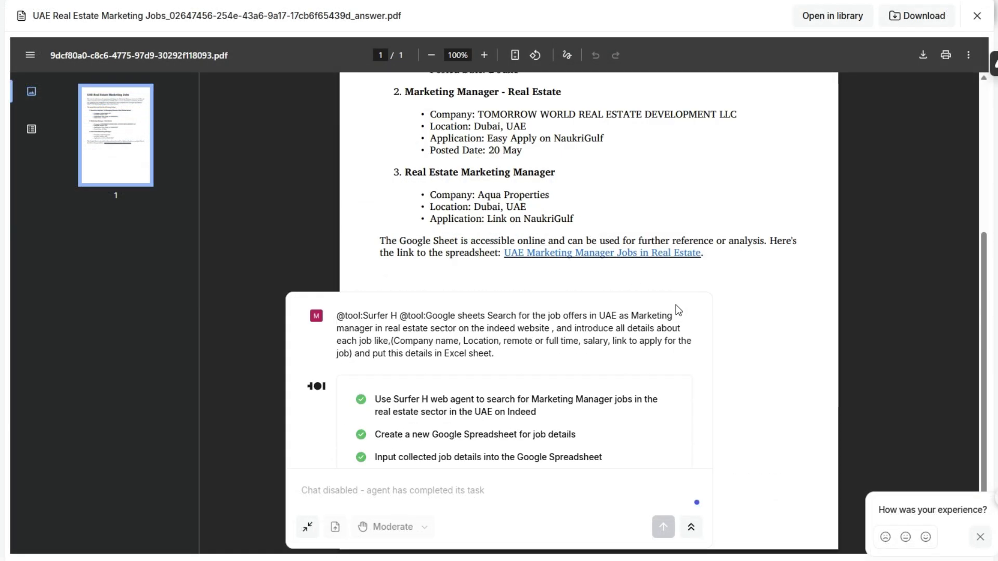
scroll(621, 259, up, 3)
scroll(621, 258, up, 2)
scroll(482, 237, down, 2)
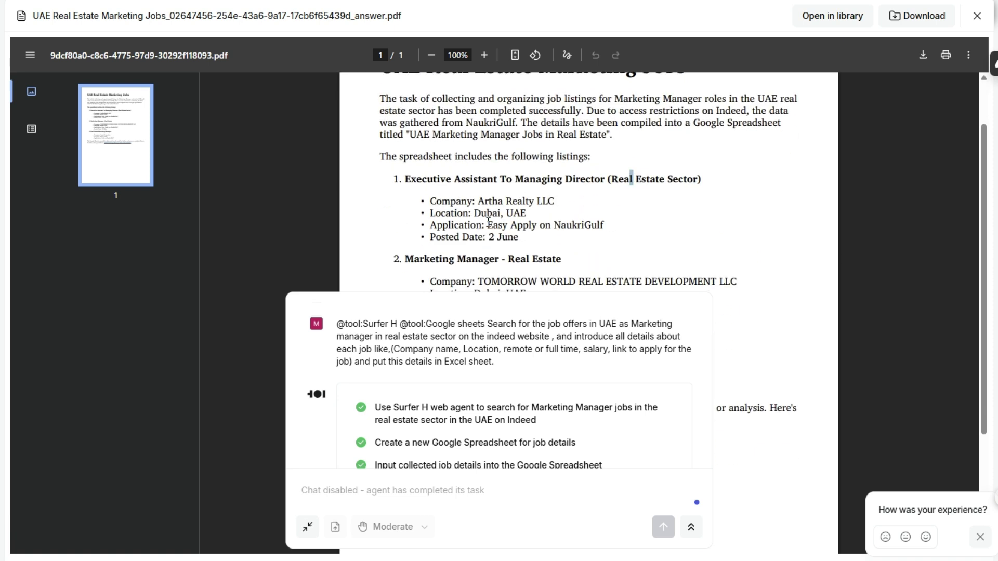
scroll(535, 237, down, 2)
scroll(571, 239, up, 2)
scroll(460, 191, down, 5)
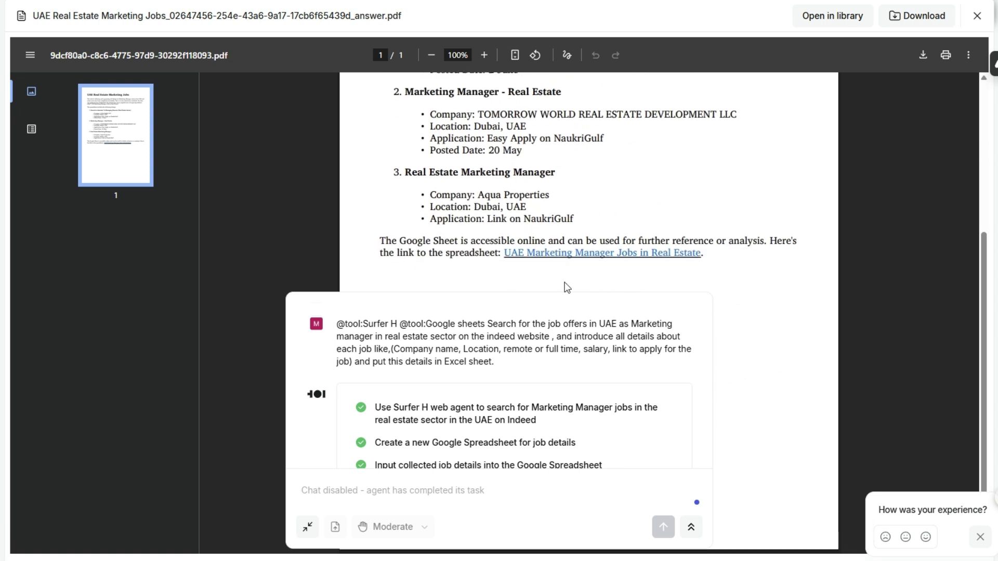
scroll(529, 434, down, 3)
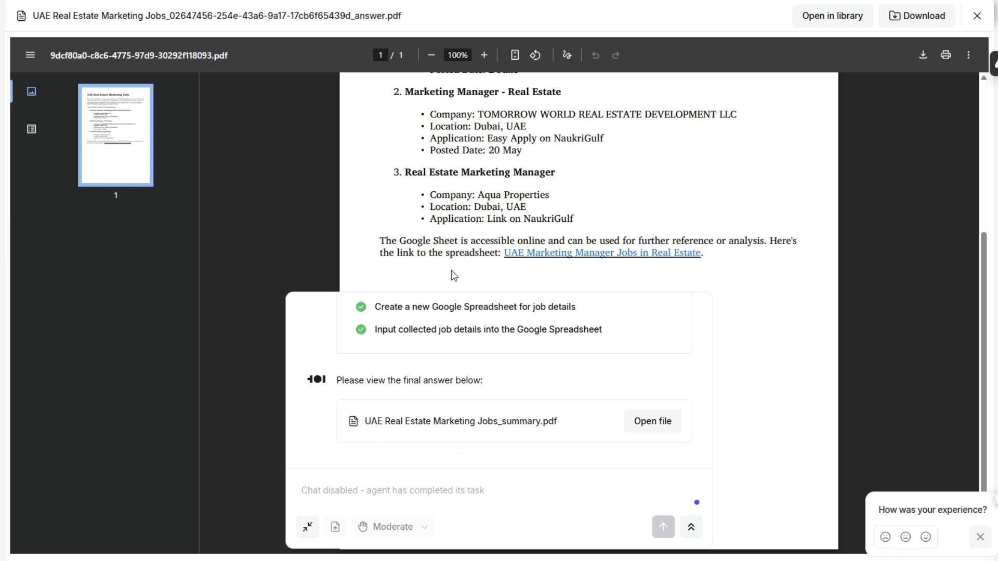
Open the linked UAE Marketing Manager Jobs in Real Estate spreadsheet and fit columns A to D to their contents
click(569, 253)
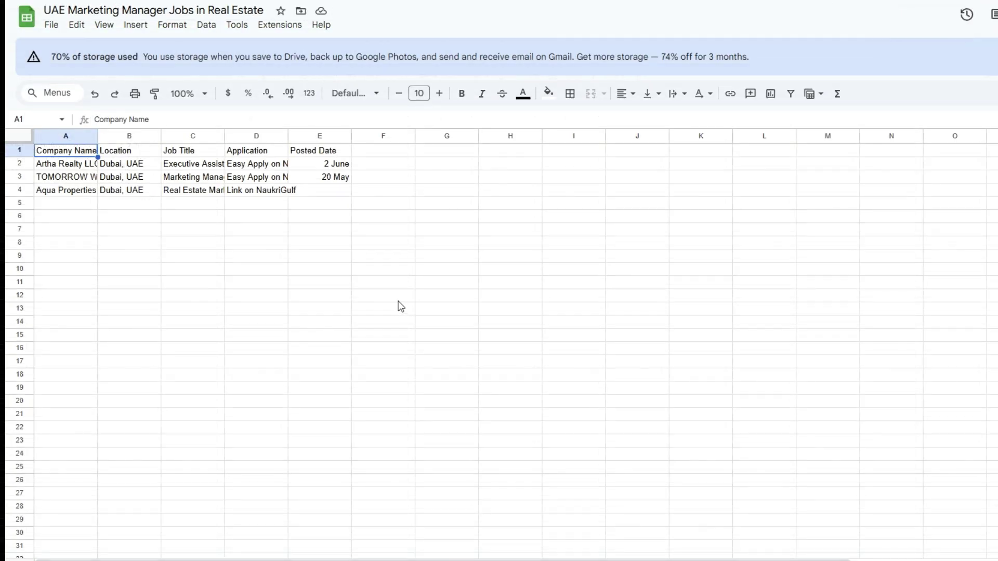
double_click(97, 136)
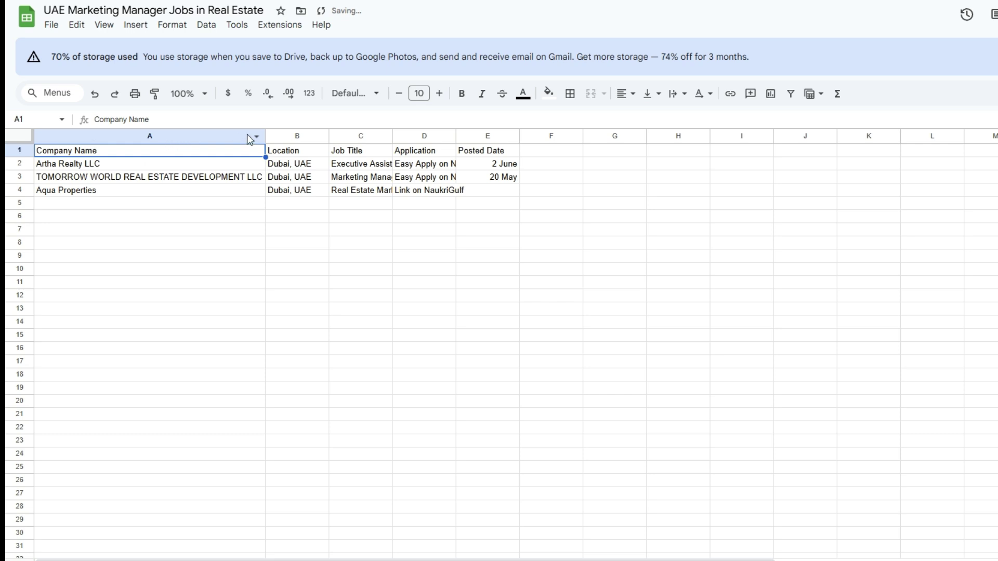
double_click(329, 136)
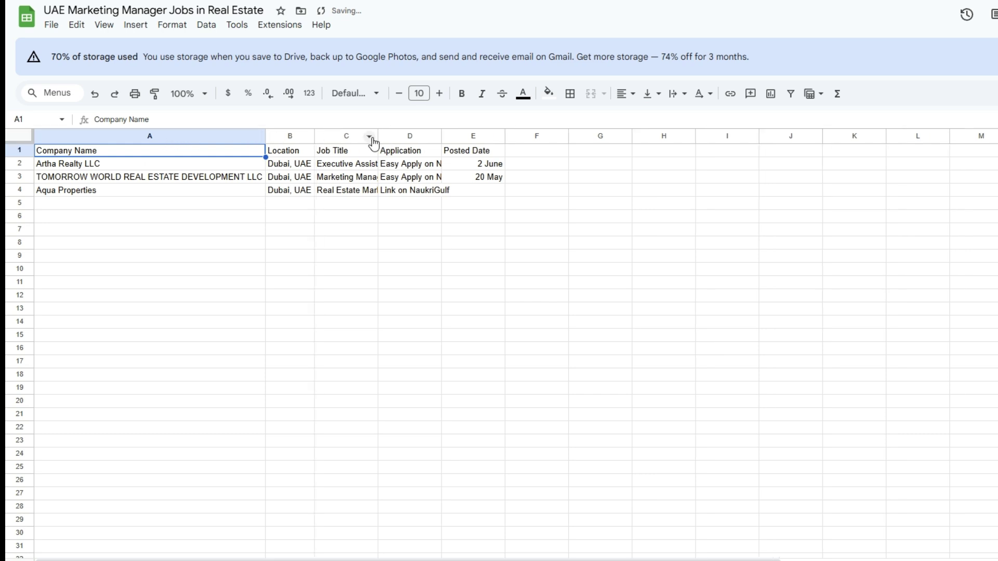
double_click(378, 135)
double_click(616, 136)
click(582, 256)
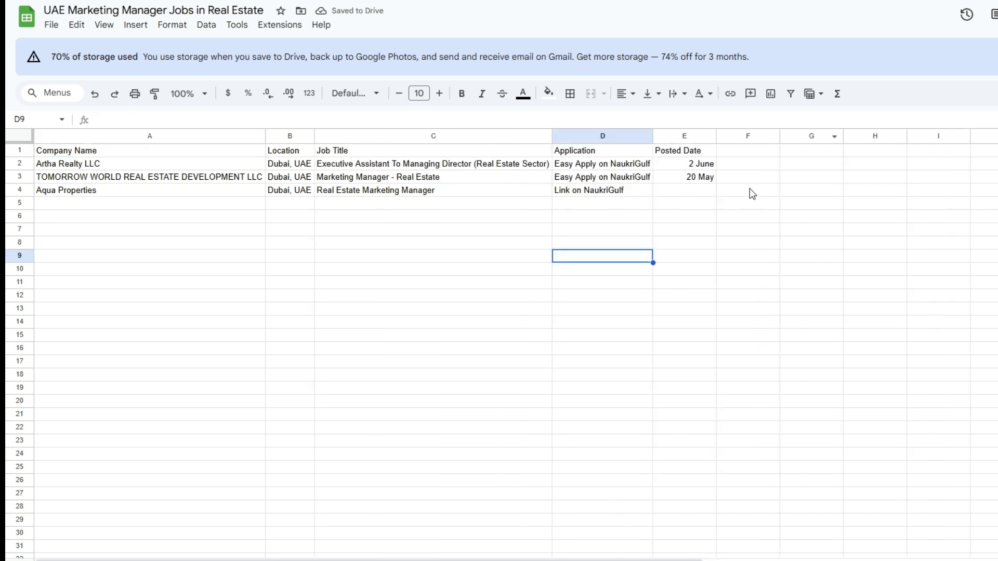
click(223, 310)
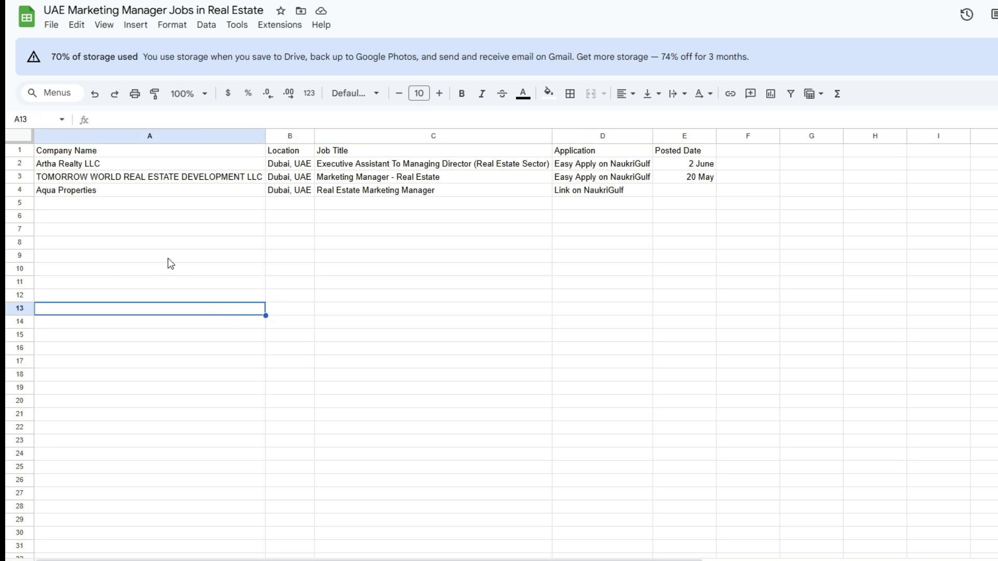